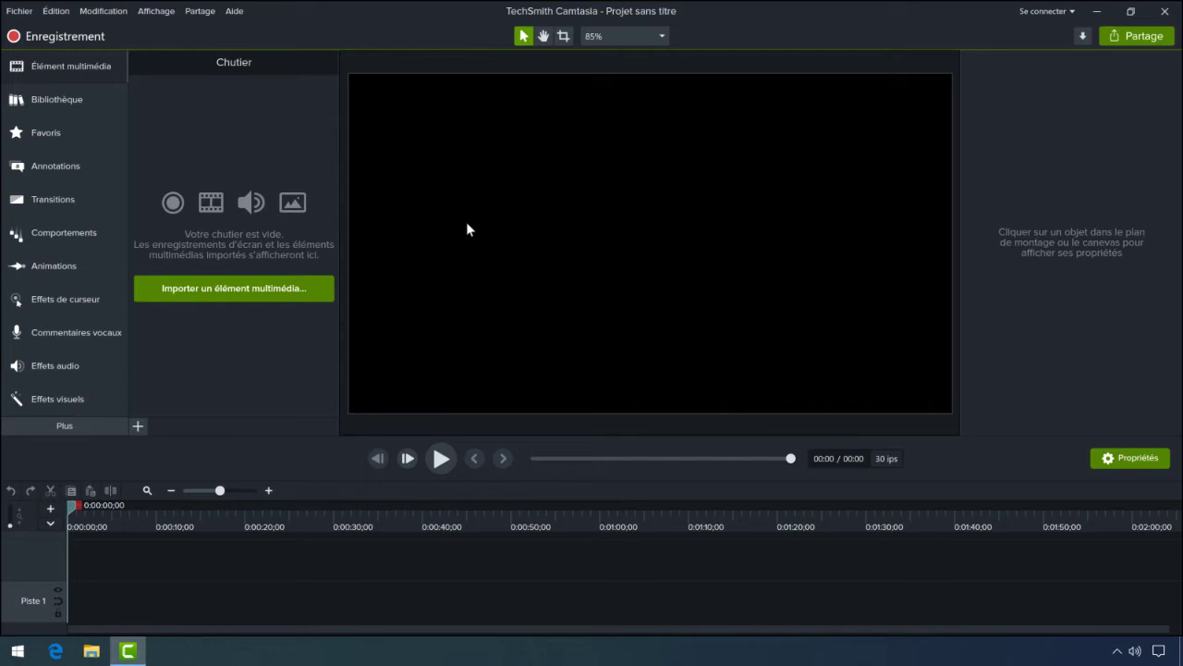
- Set the project canvas to HD 720p (1280x720) with a white background colour and apply the settings
left_click(662, 35)
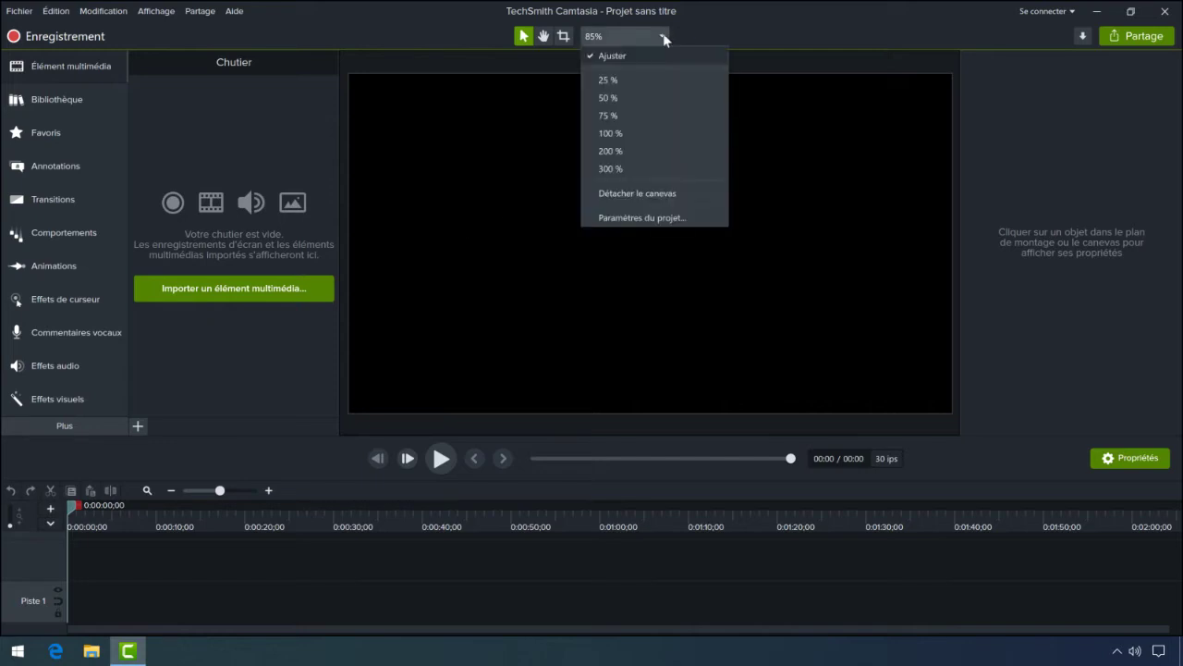
left_click(658, 219)
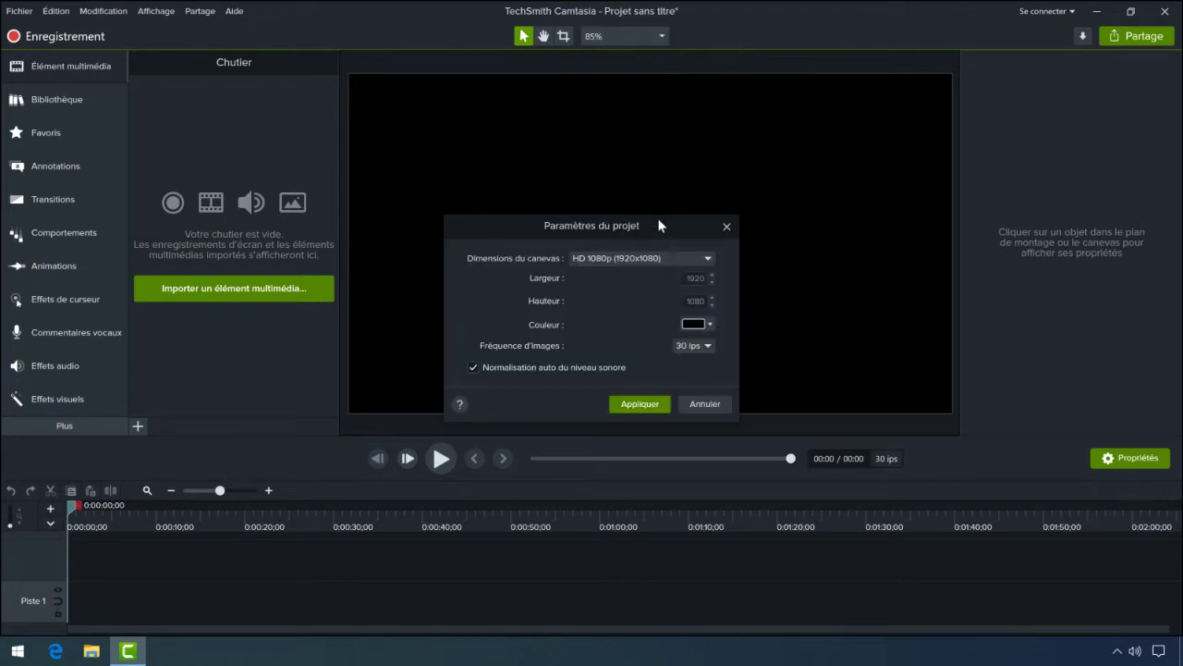
left_click(707, 259)
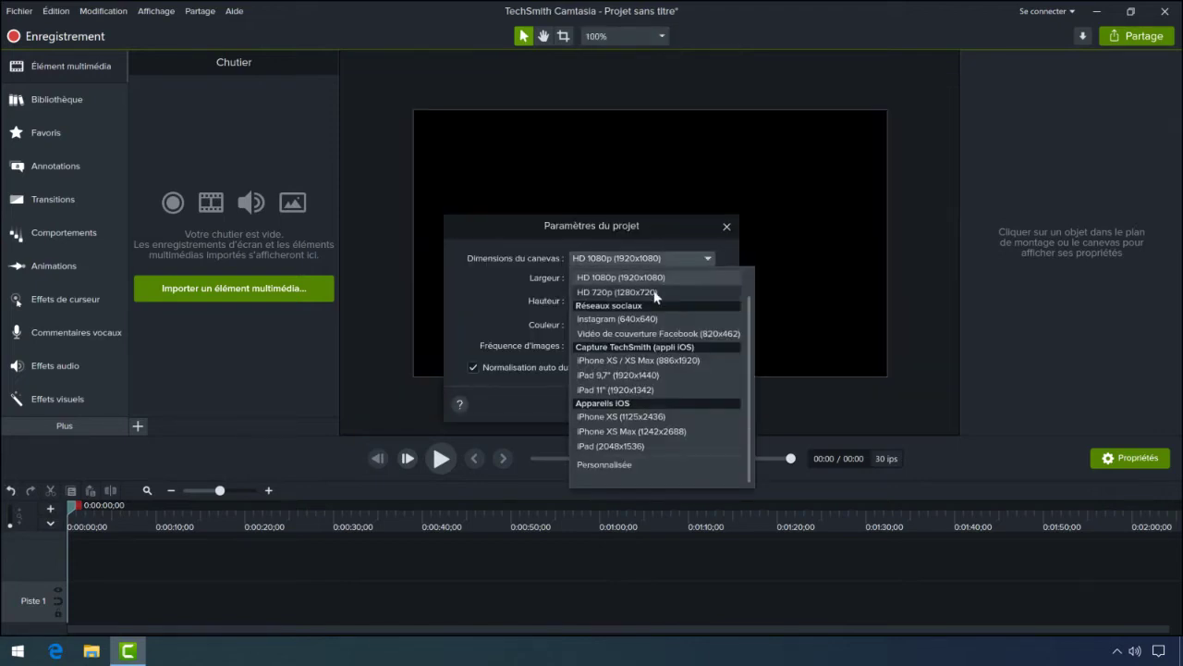
left_click(655, 294)
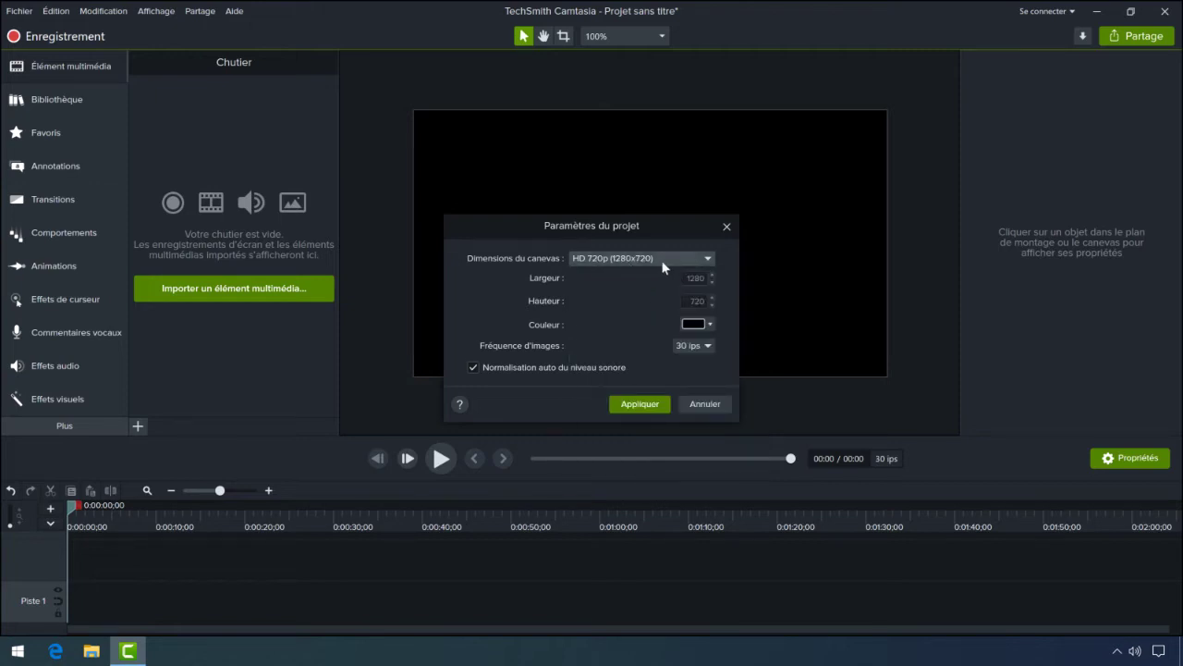
left_click(708, 324)
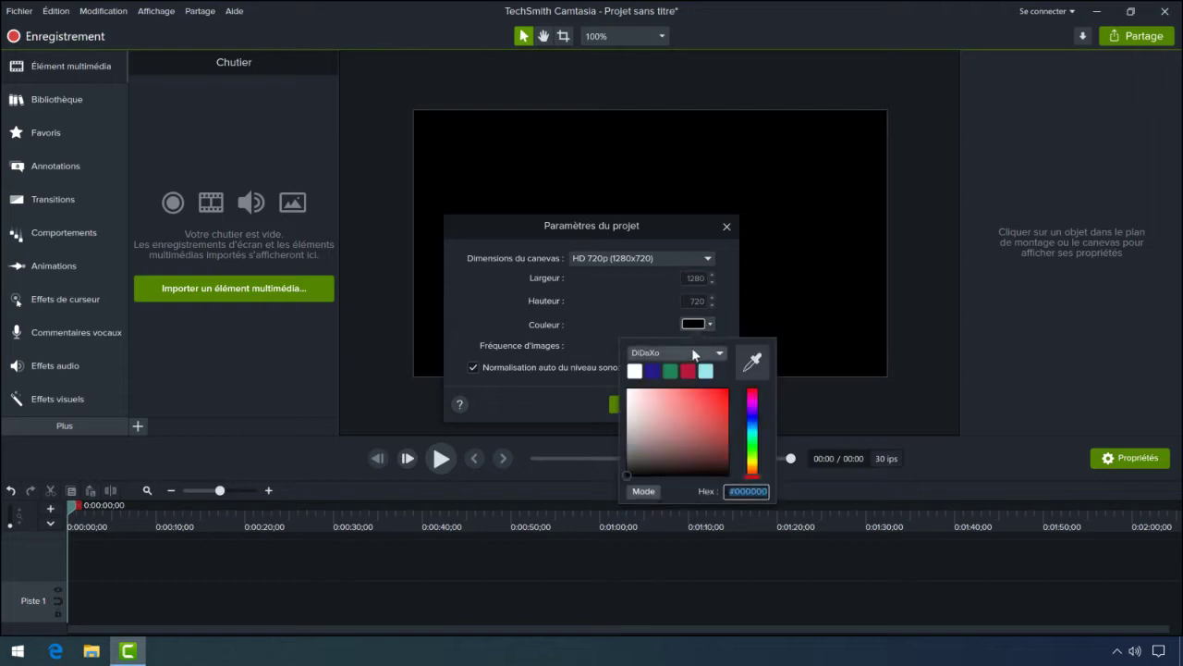
left_click(635, 372)
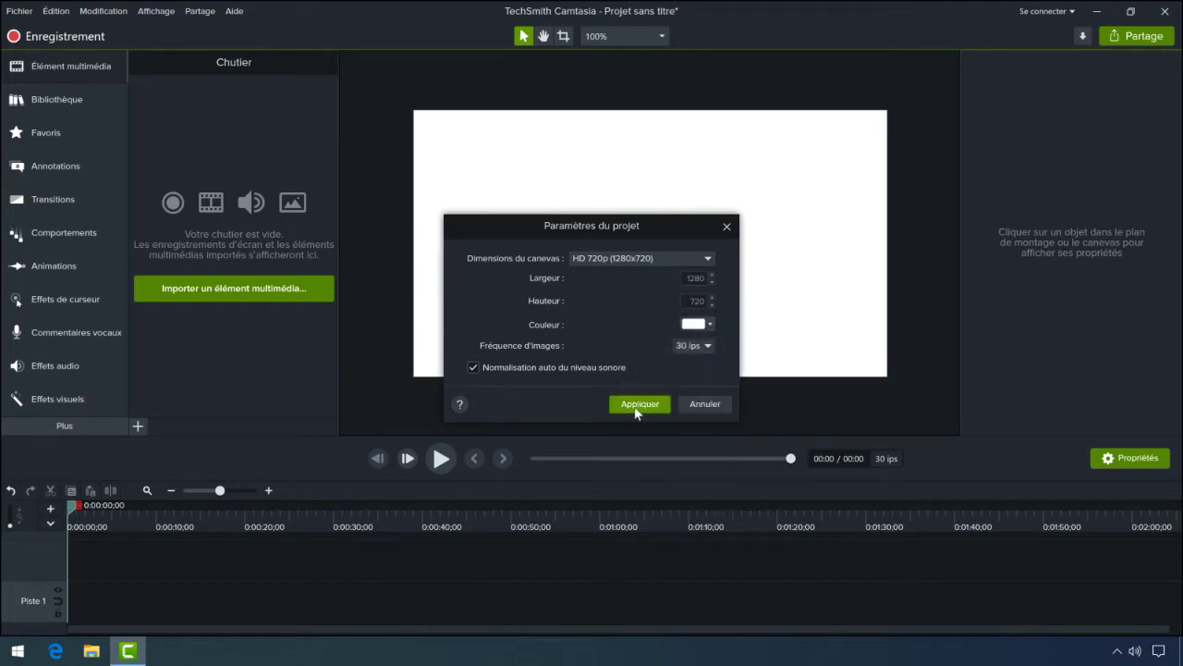
left_click(638, 407)
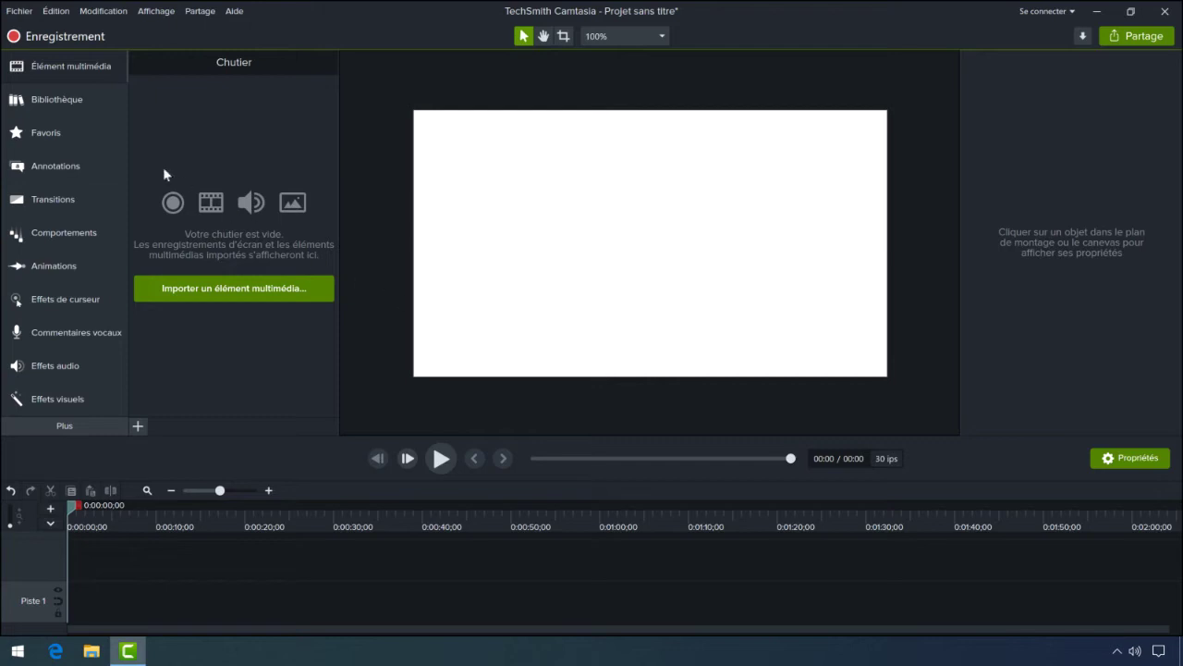
- Place INTRO Cam 2020 from the library's Intros folder at the start of Piste 1 and move the playhead to 0:00:02;08
left_click(61, 100)
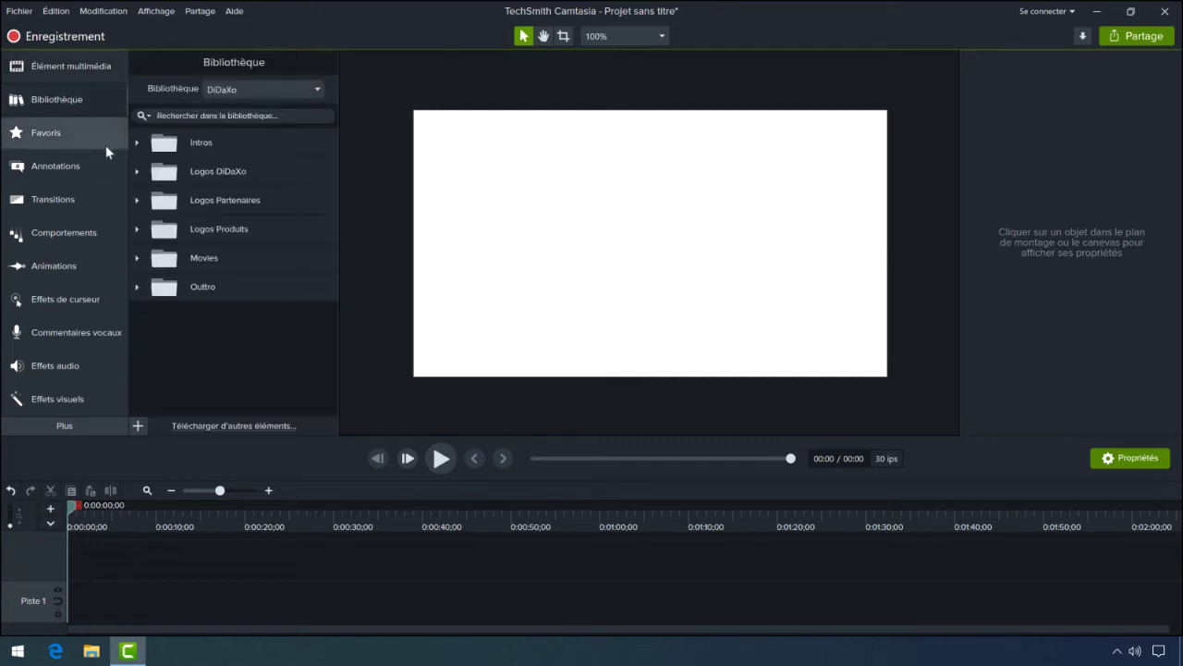
left_click(137, 144)
left_click(226, 176)
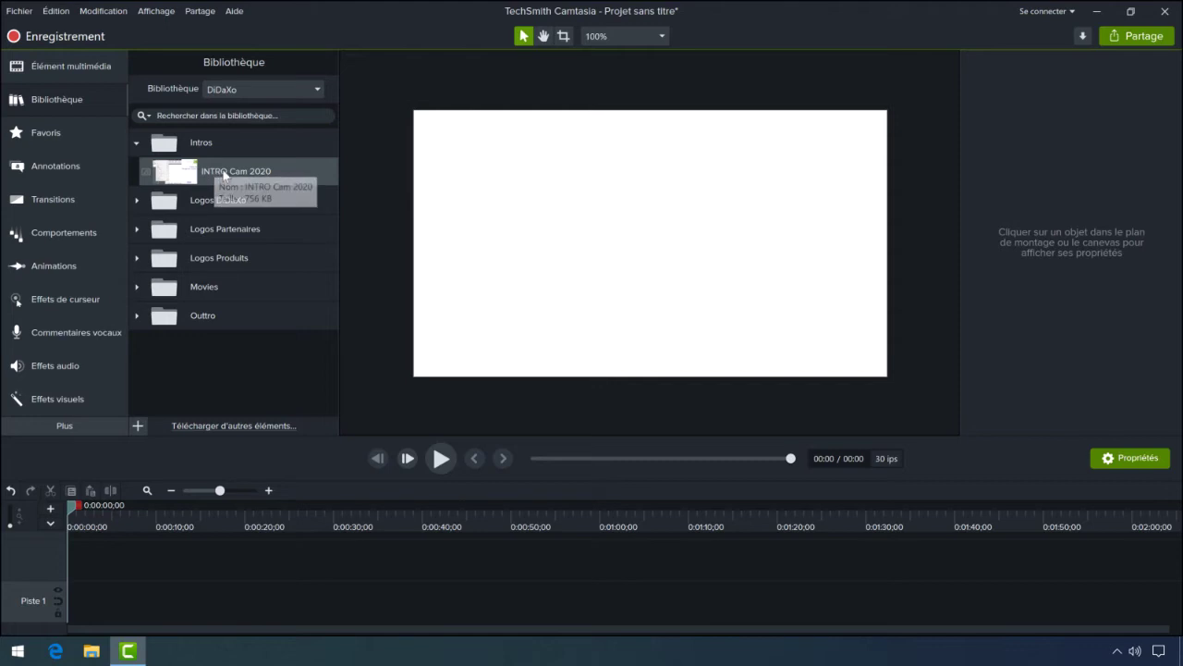
left_click_drag(216, 176, 81, 618)
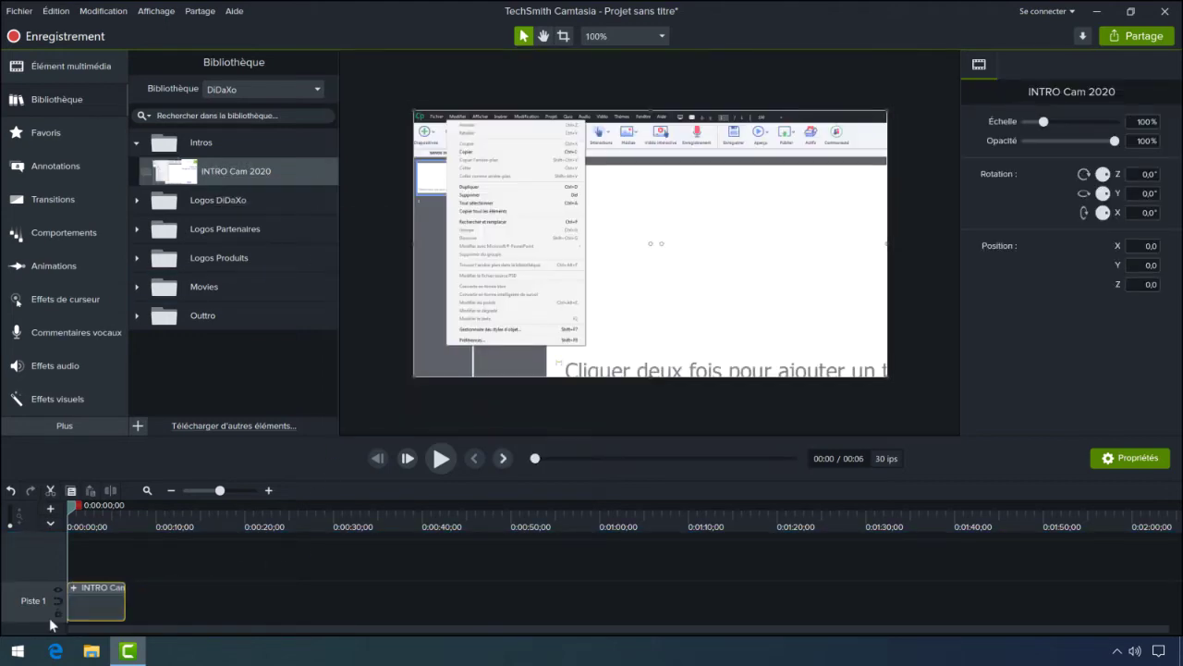
mouse_move(75, 507)
left_mouse_down()
mouse_move(109, 507)
mouse_move(67, 507)
mouse_move(88, 507)
left_mouse_up()
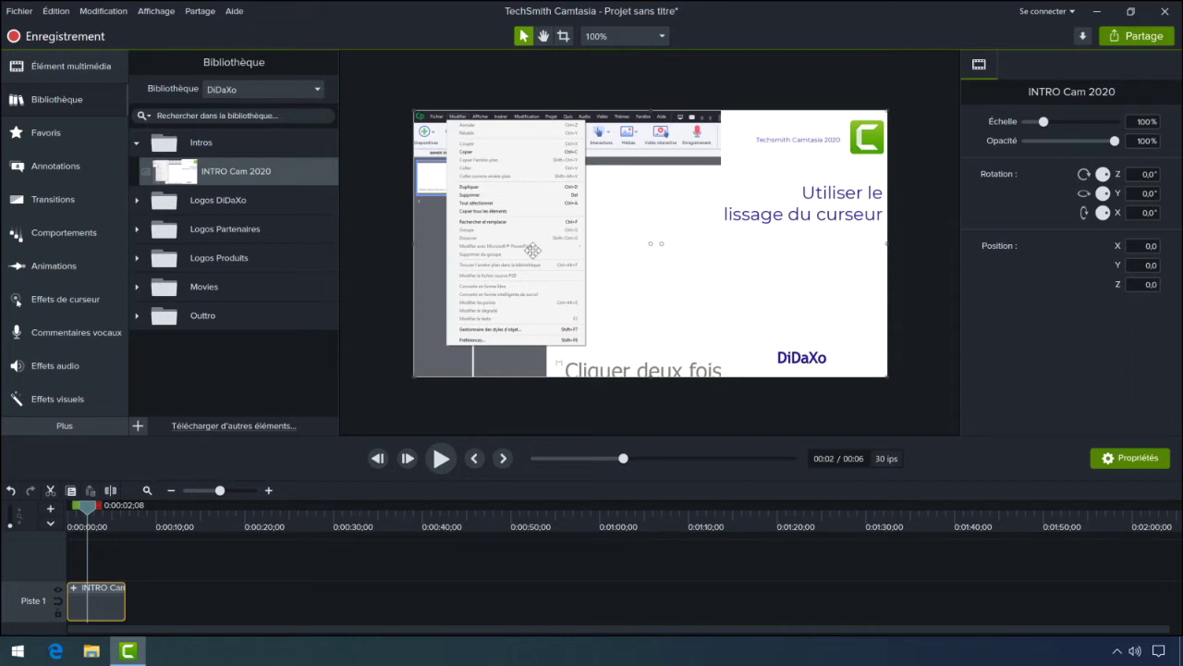
- Expand the INTRO Cam 2020 group on the timeline and convert its Preferences image to a placeholder
left_click(269, 491)
left_click(269, 491)
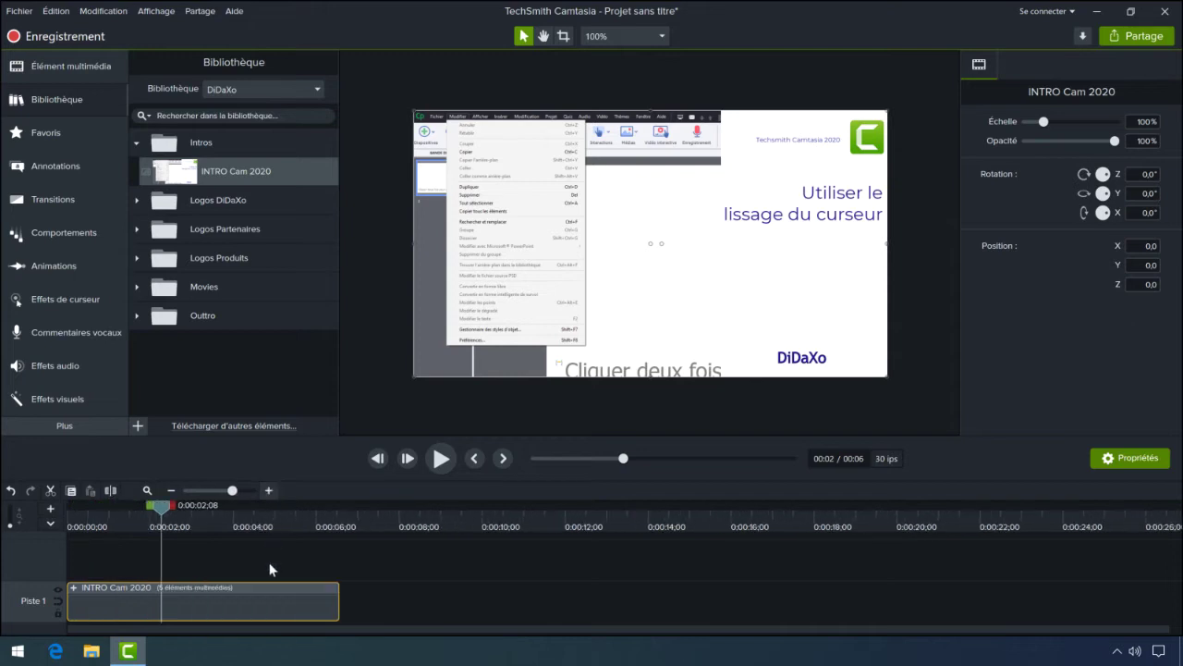
left_click(77, 593)
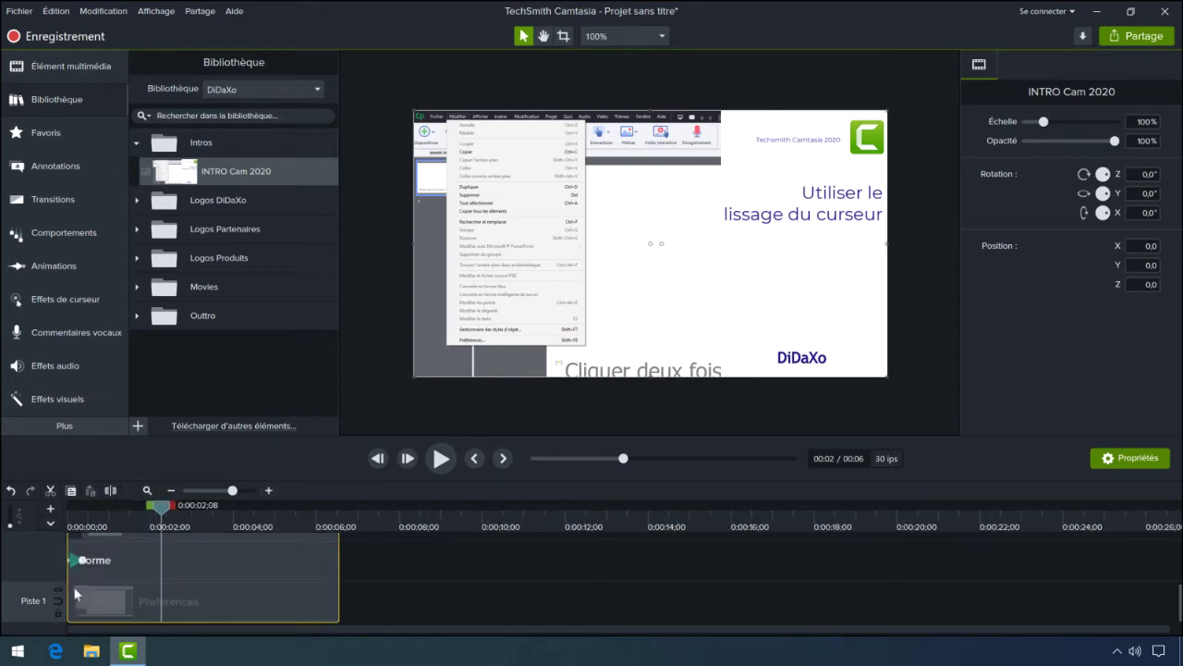
left_click(119, 609)
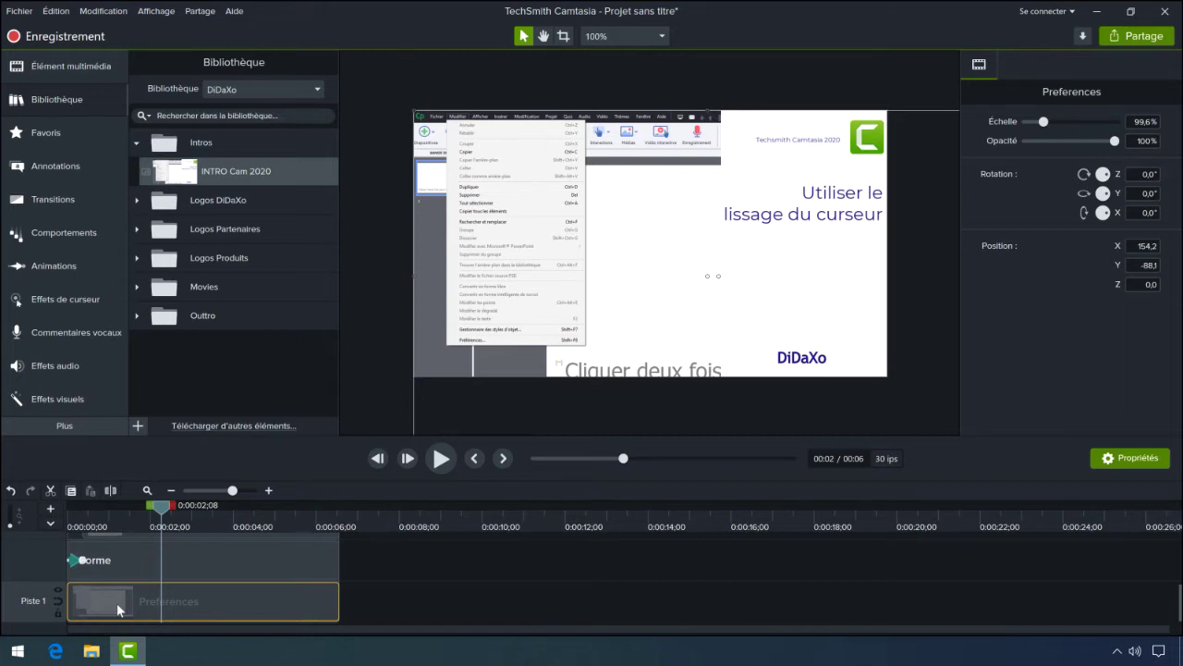
right_click(118, 605)
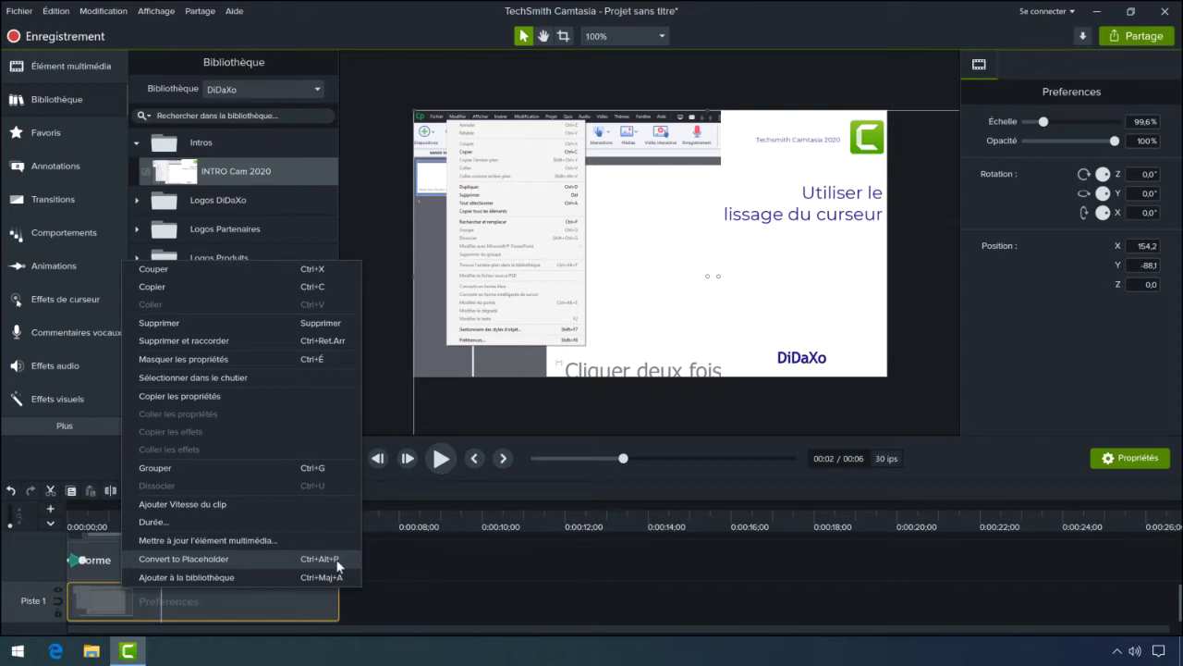
left_click(264, 555)
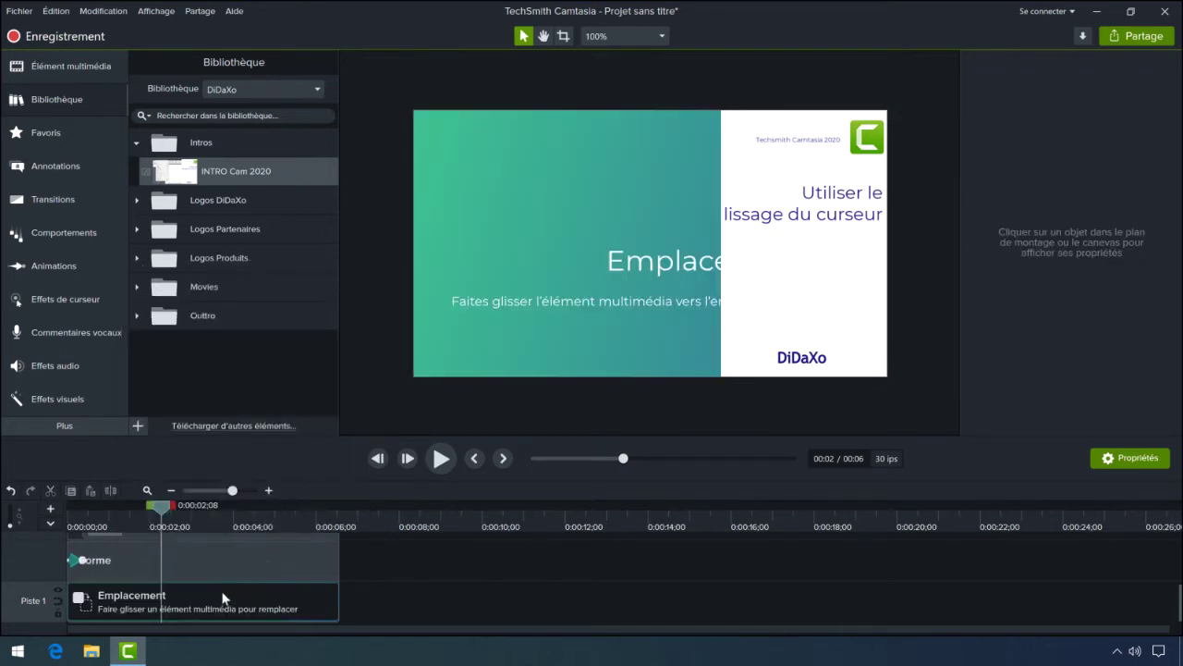
- Shrink the new background placeholder so its lower corner matches the canvas corner and it fills exactly the canvas
left_click(223, 598)
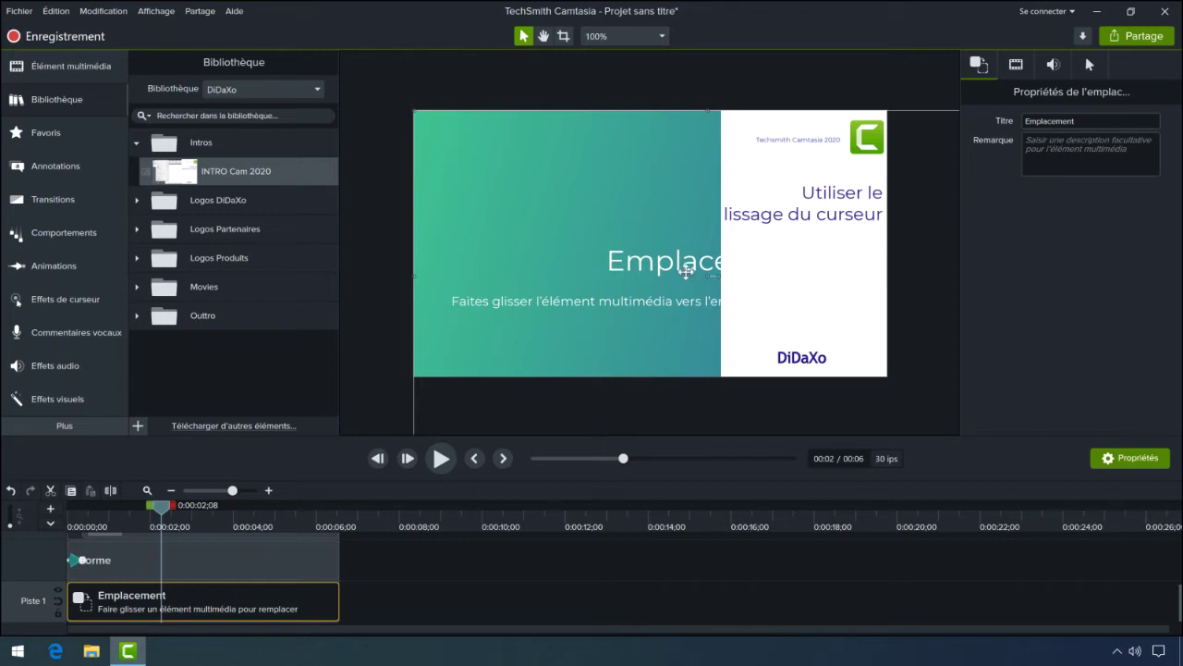
left_click(645, 37)
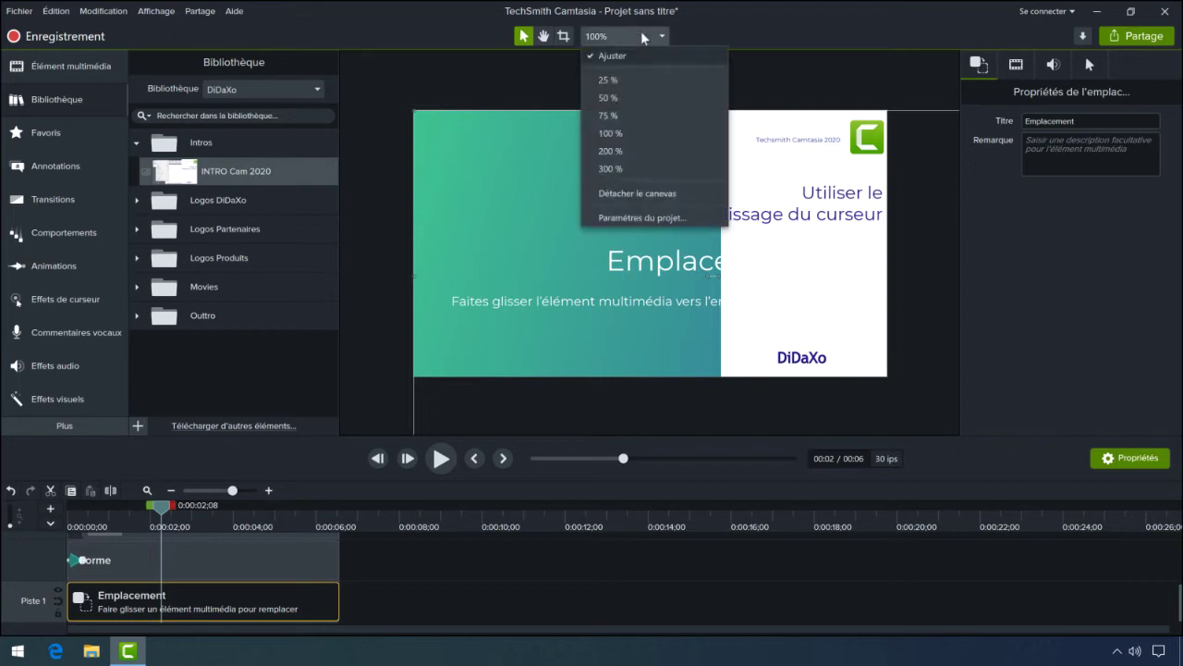
left_click(637, 97)
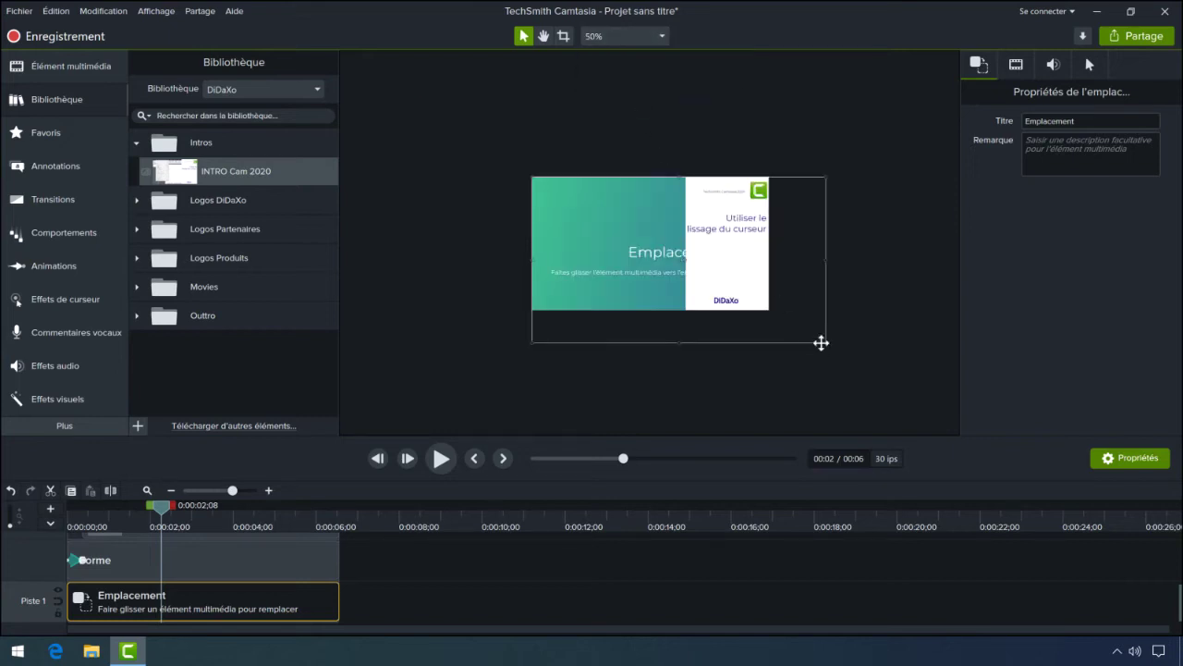
left_click_drag(824, 344, 768, 308)
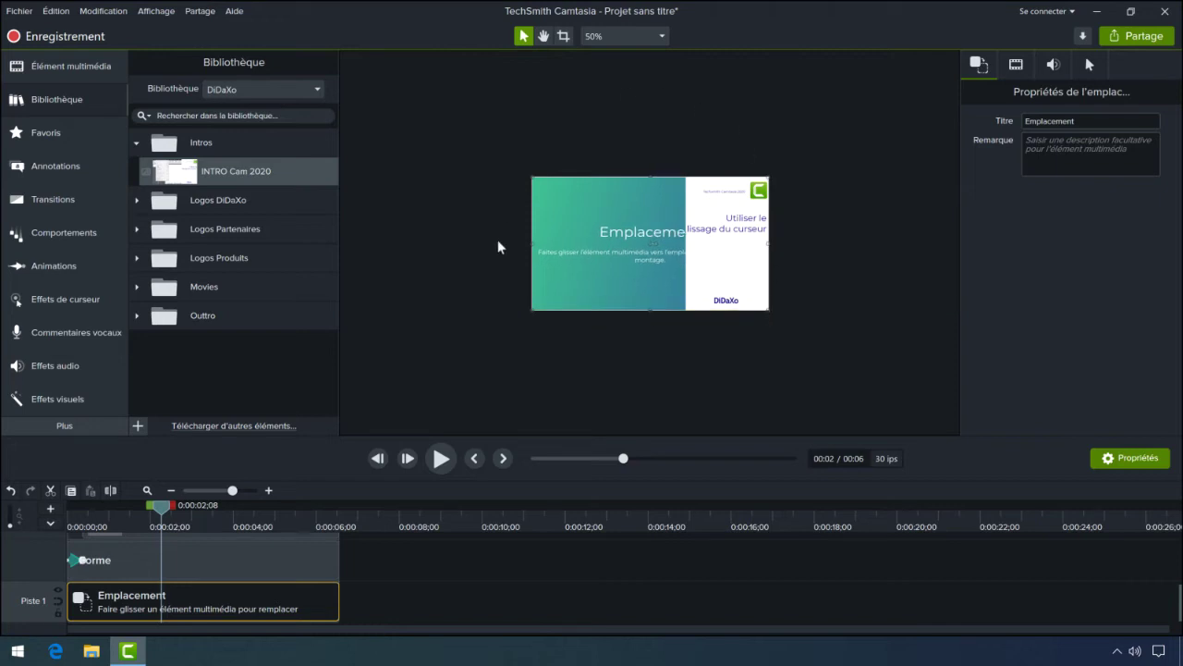
left_click(619, 37)
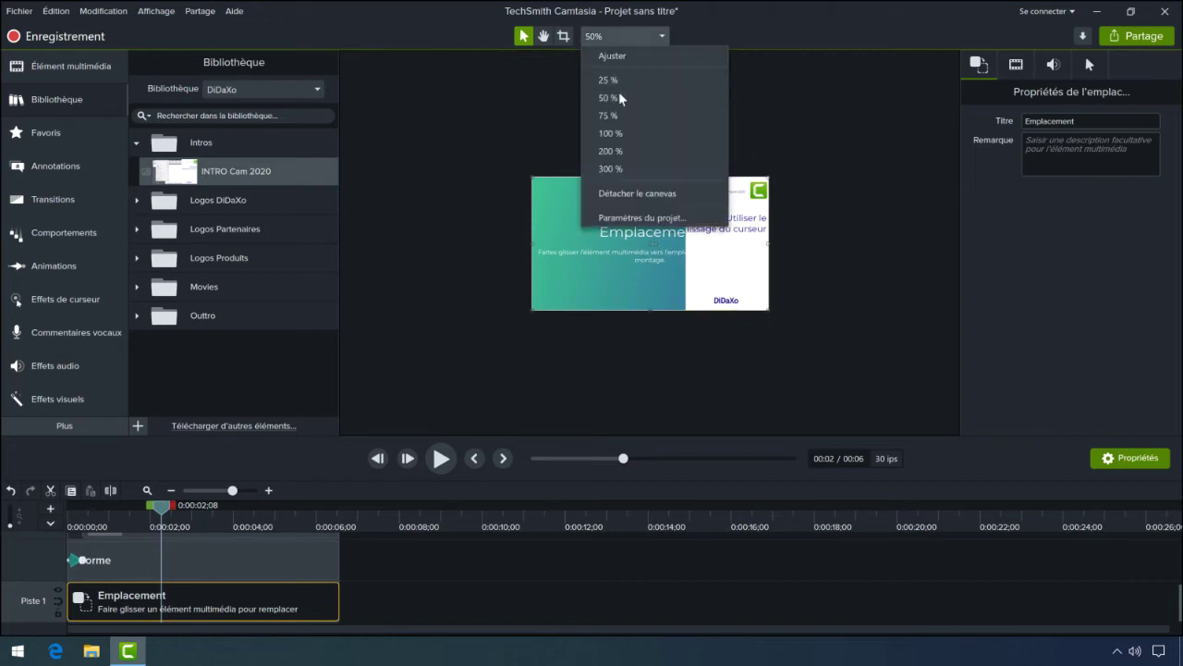
key("Escape")
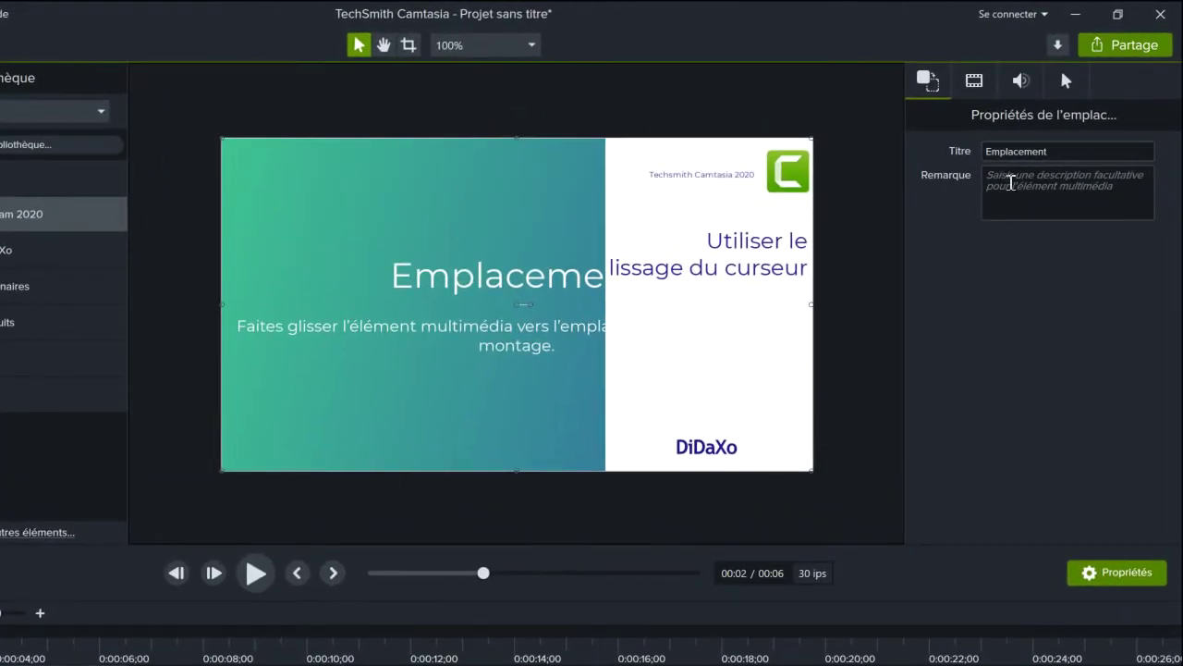
- Title the background placeholder "Image de générique" and enter the remark "Glissez une image de minimum 1280 px par 720px"
left_click(1069, 150)
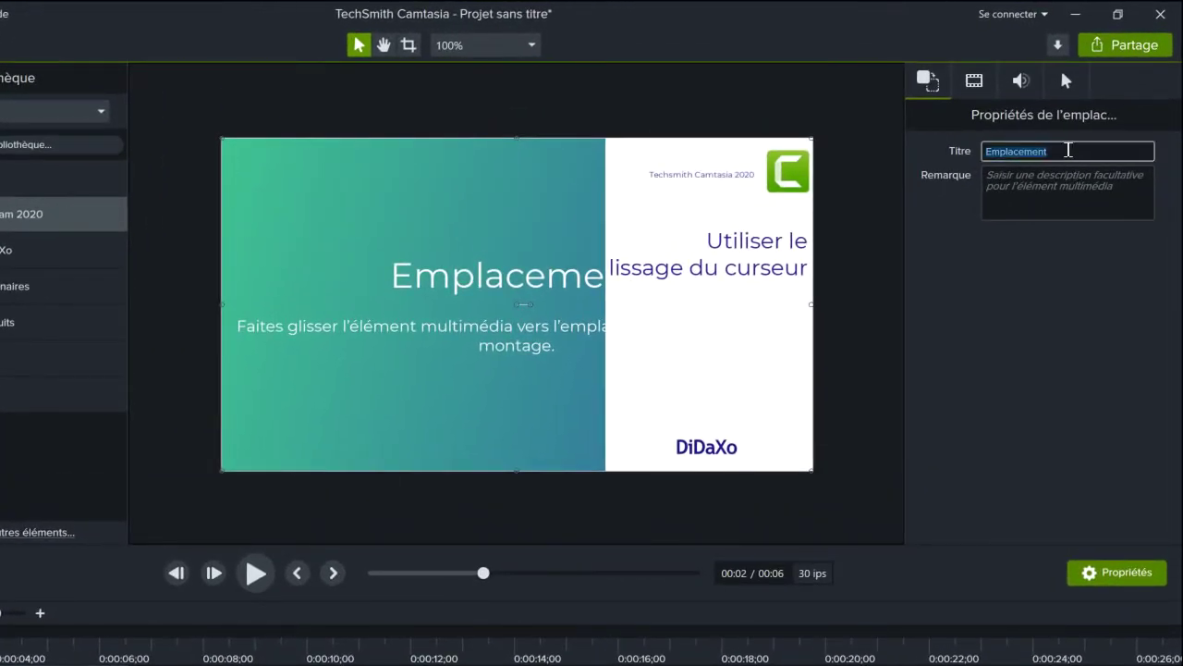
type("Image de générique")
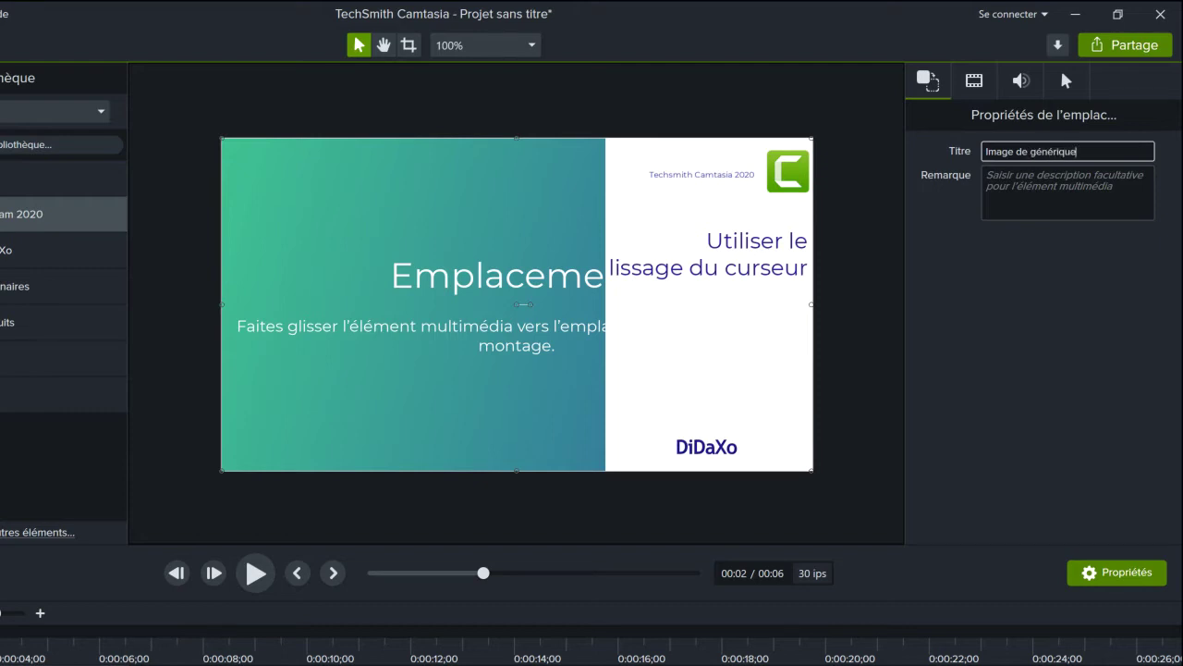
key("Tab")
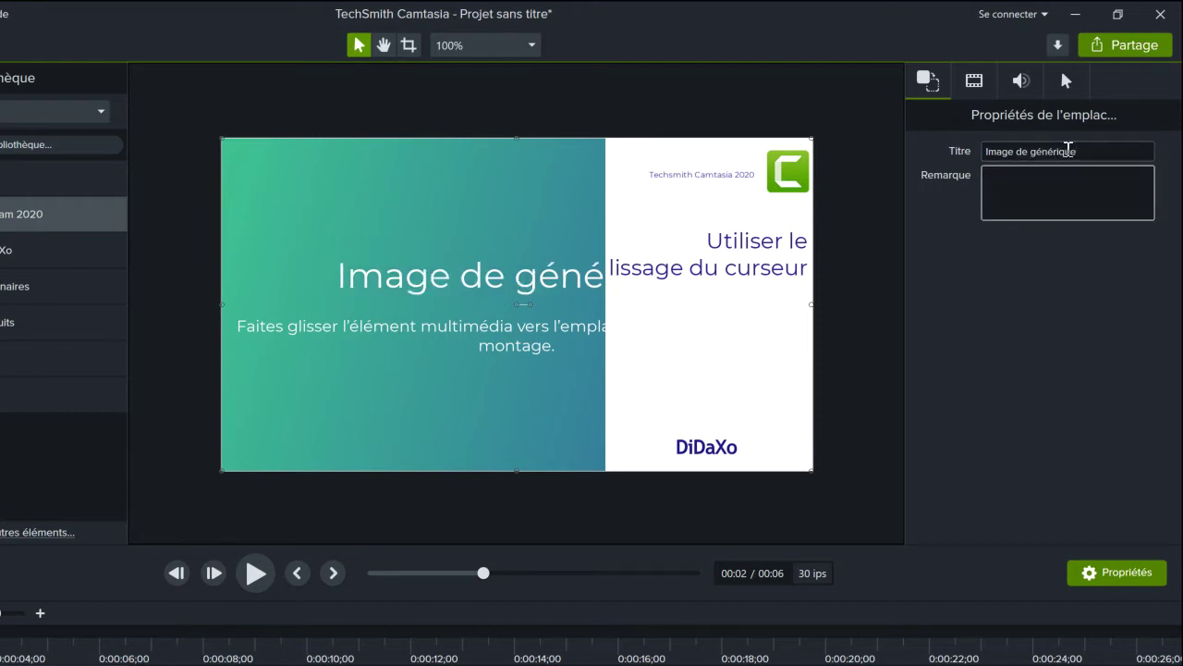
type("Glissez une image de minimum 12")
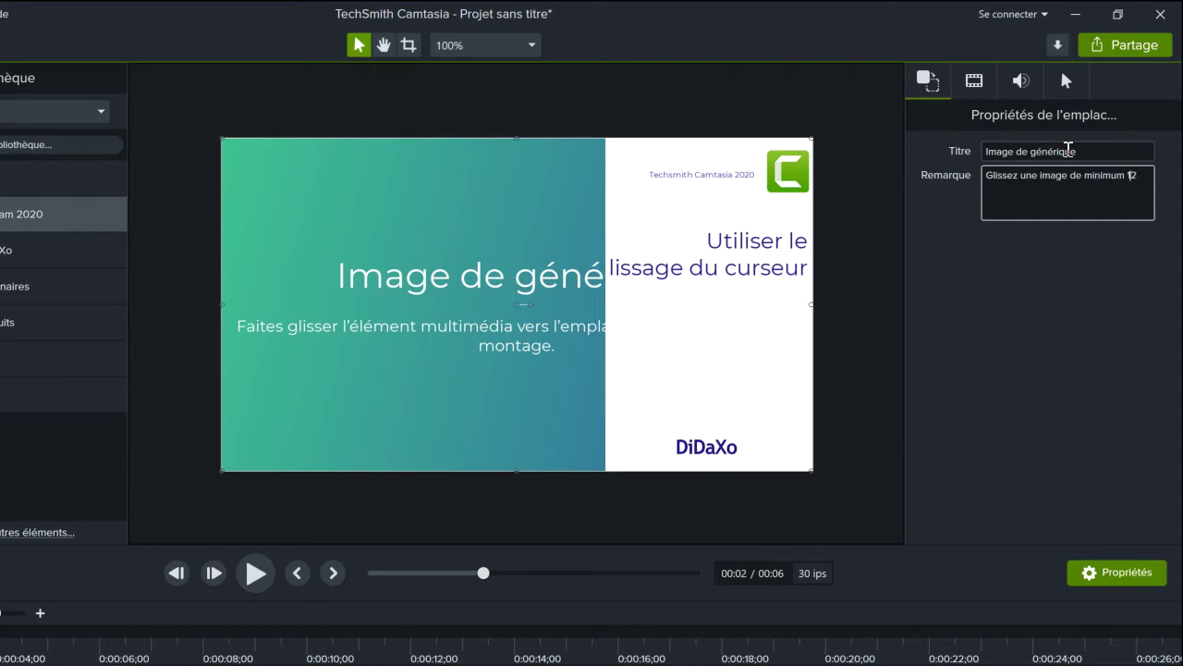
type("80 px par 720px")
left_click(1076, 363)
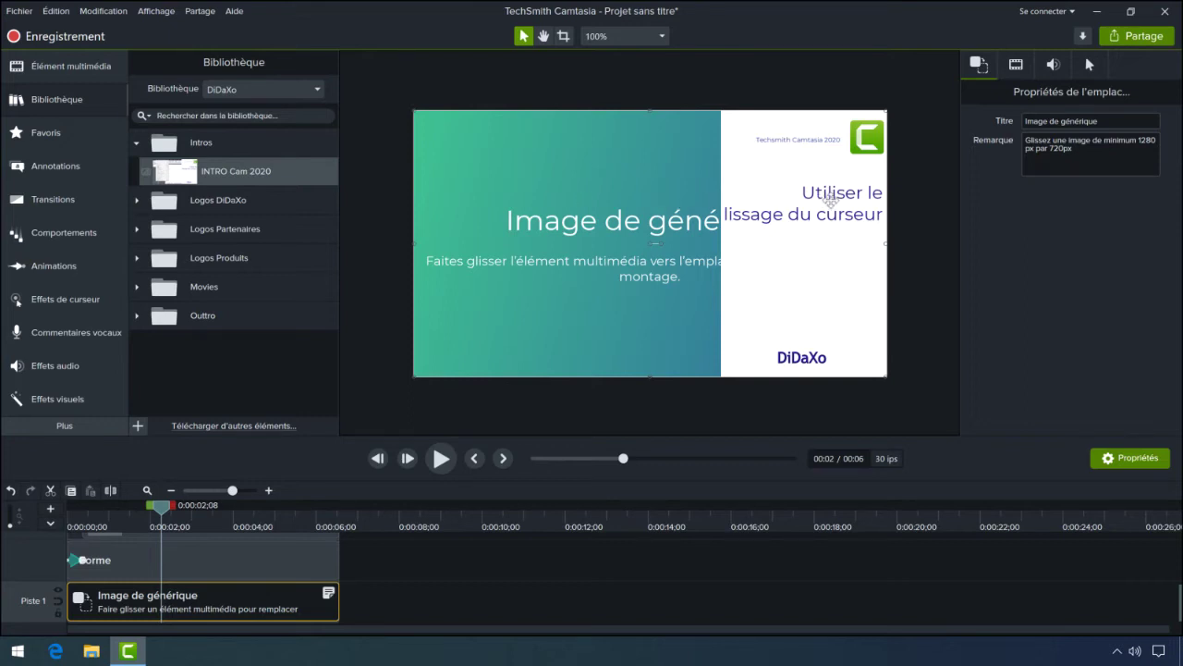
- Convert the intro's title text "Utiliser le lissage du curseur" to a placeholder
left_click(831, 198)
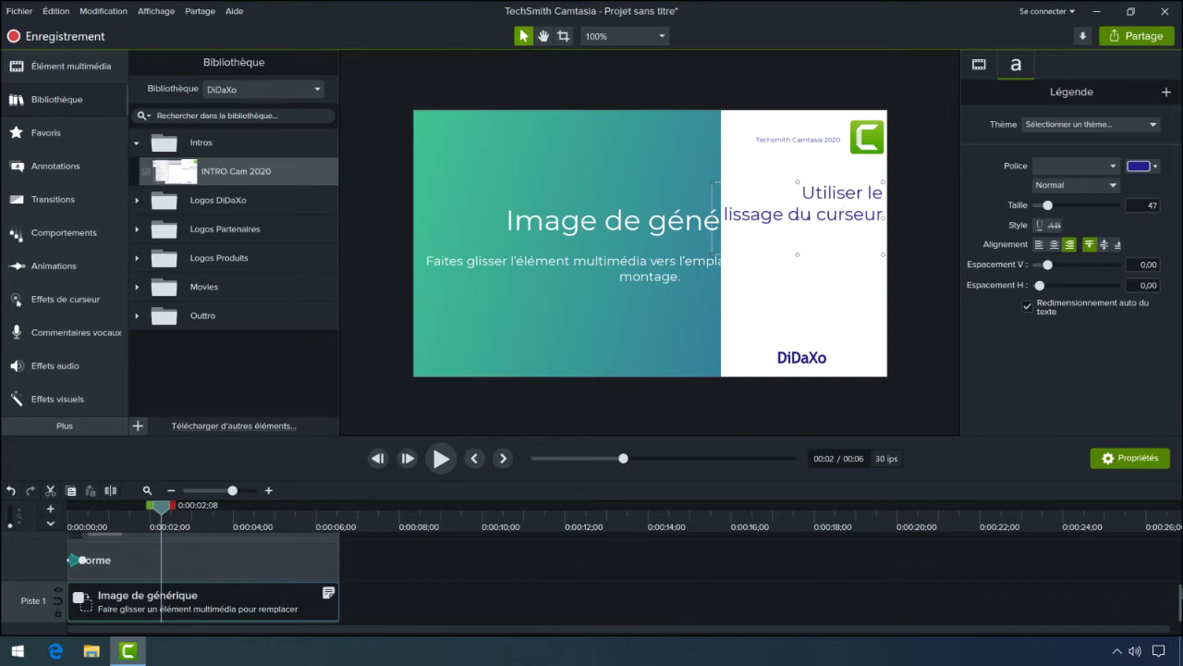
scroll(1181, 594, "up", 3)
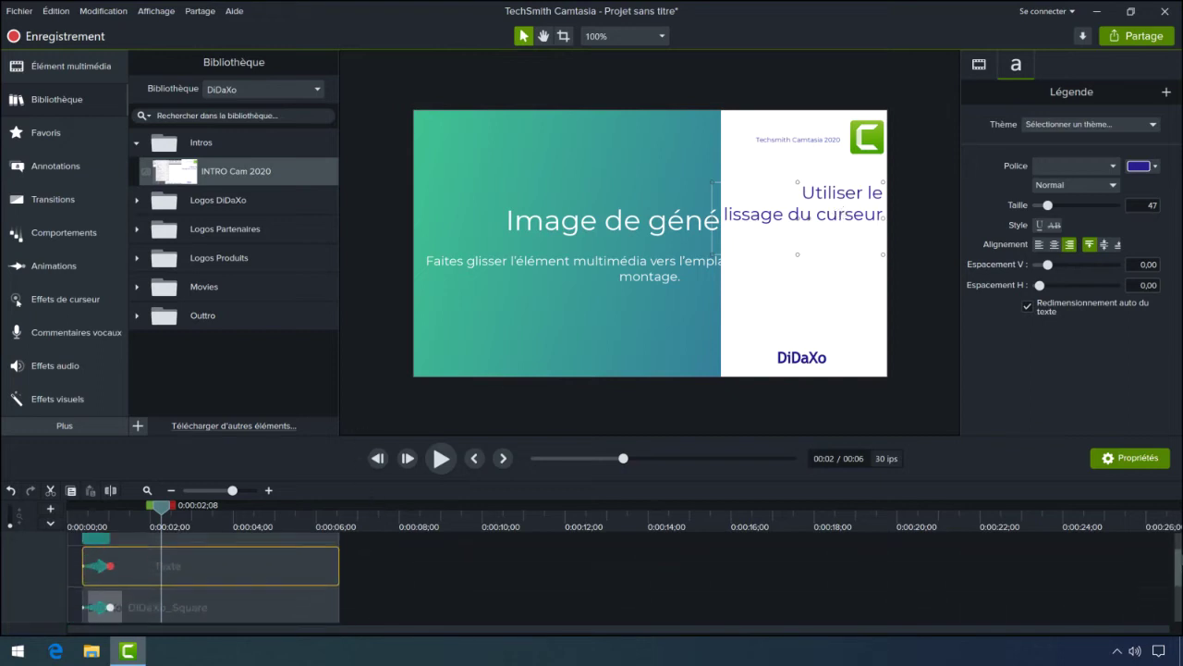
right_click(208, 580)
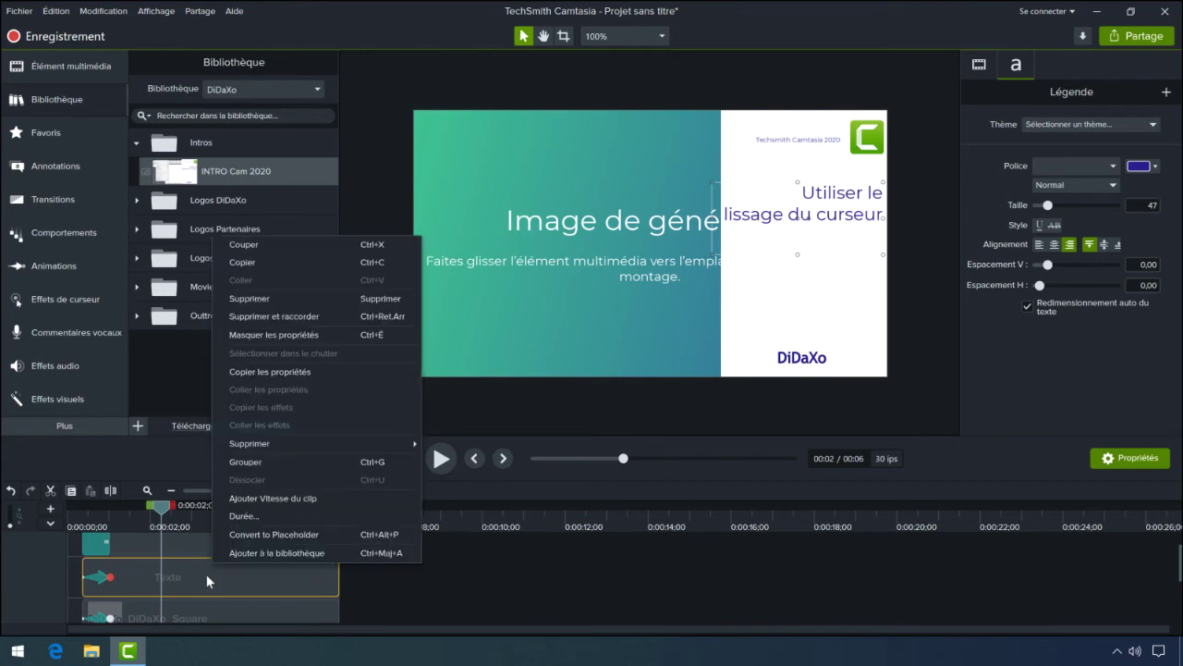
left_click(273, 542)
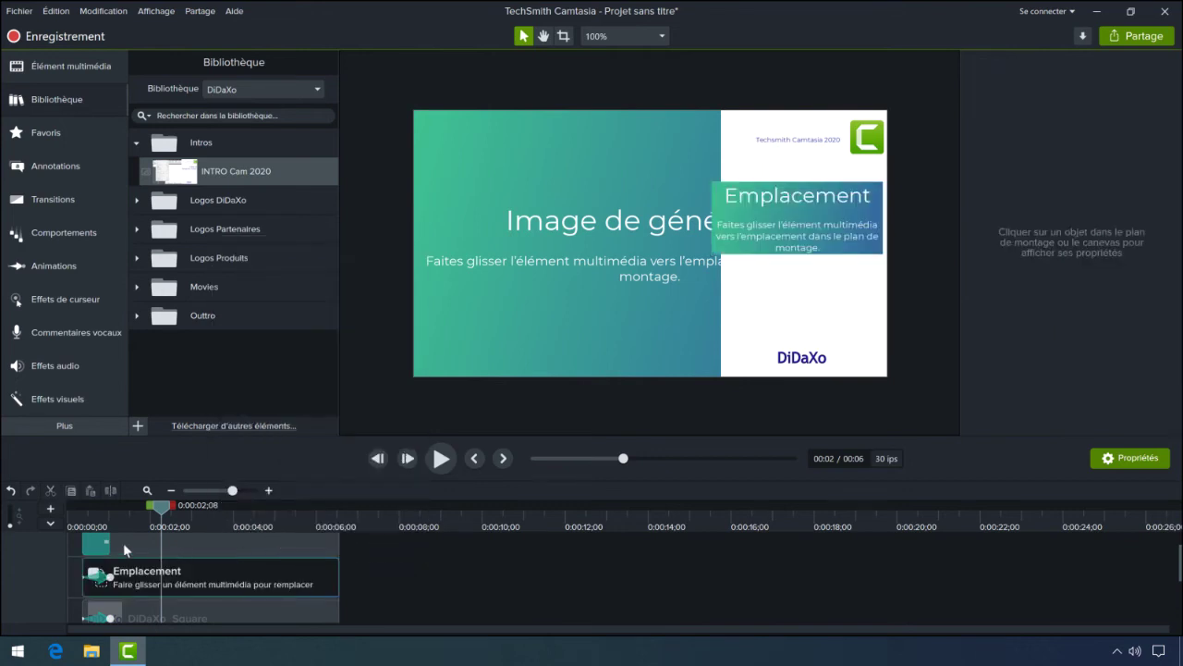
- Title the intro's title-text placeholder "Titre de la vidéo" and enter the remark "Glissez une annotation de texte pour le titre de la vidéo"
left_click(102, 578)
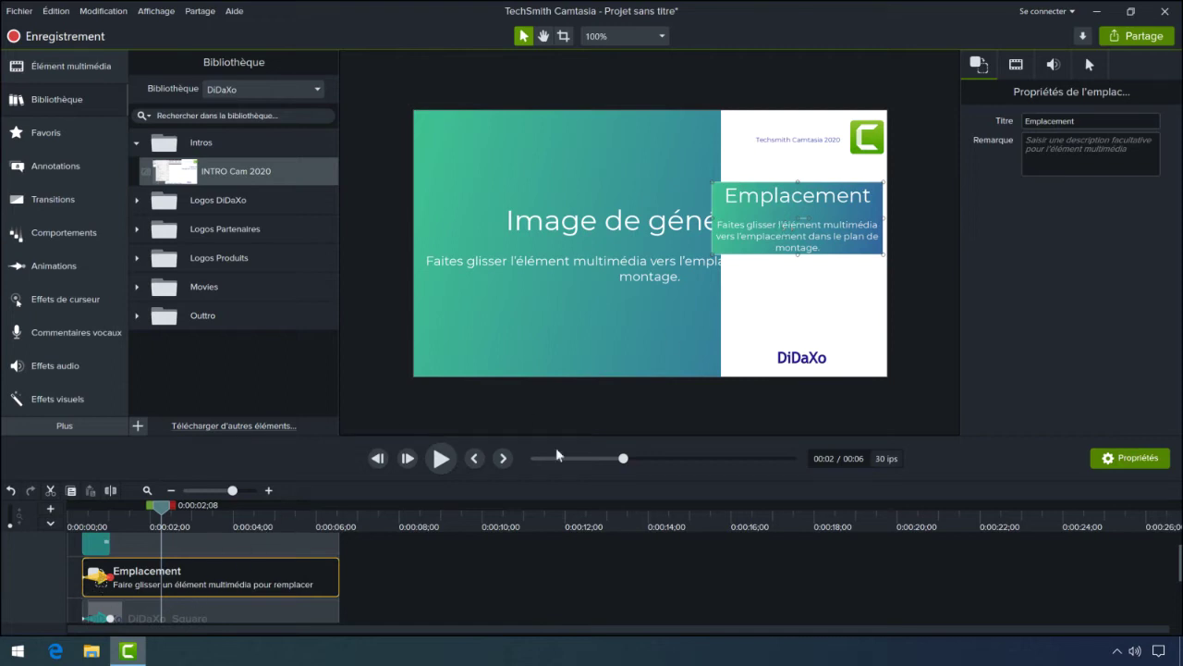
double_click(1121, 120)
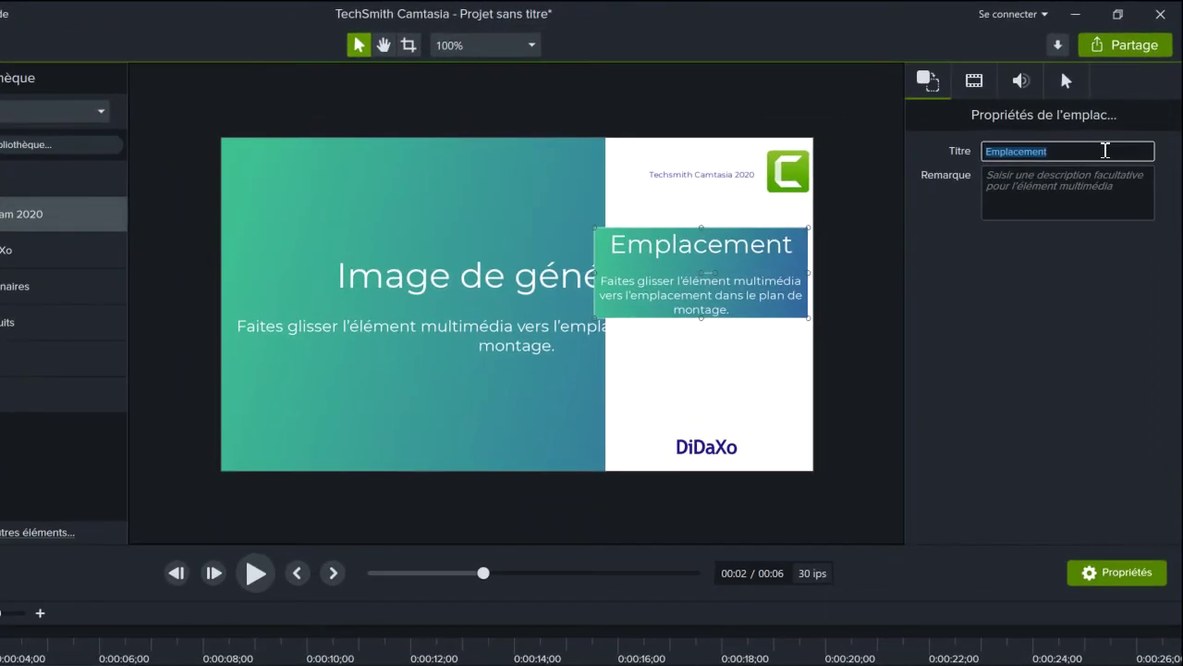
type("Titre de la vidéo")
key("Tab")
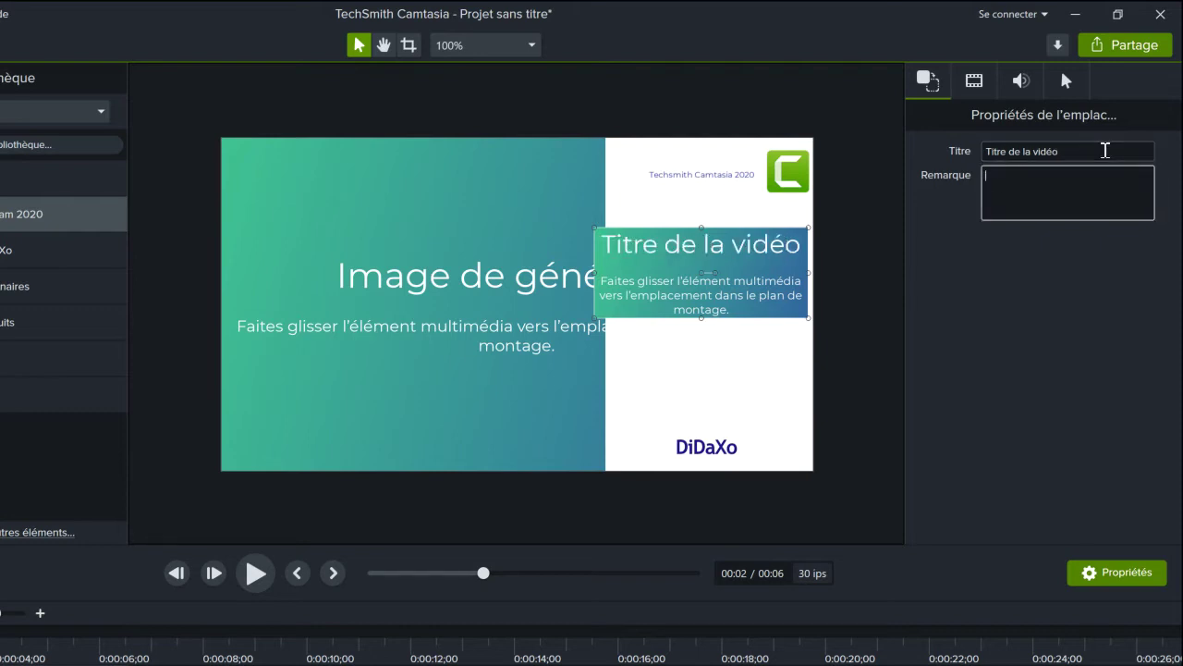
type("Glissez une annotation de texte pou")
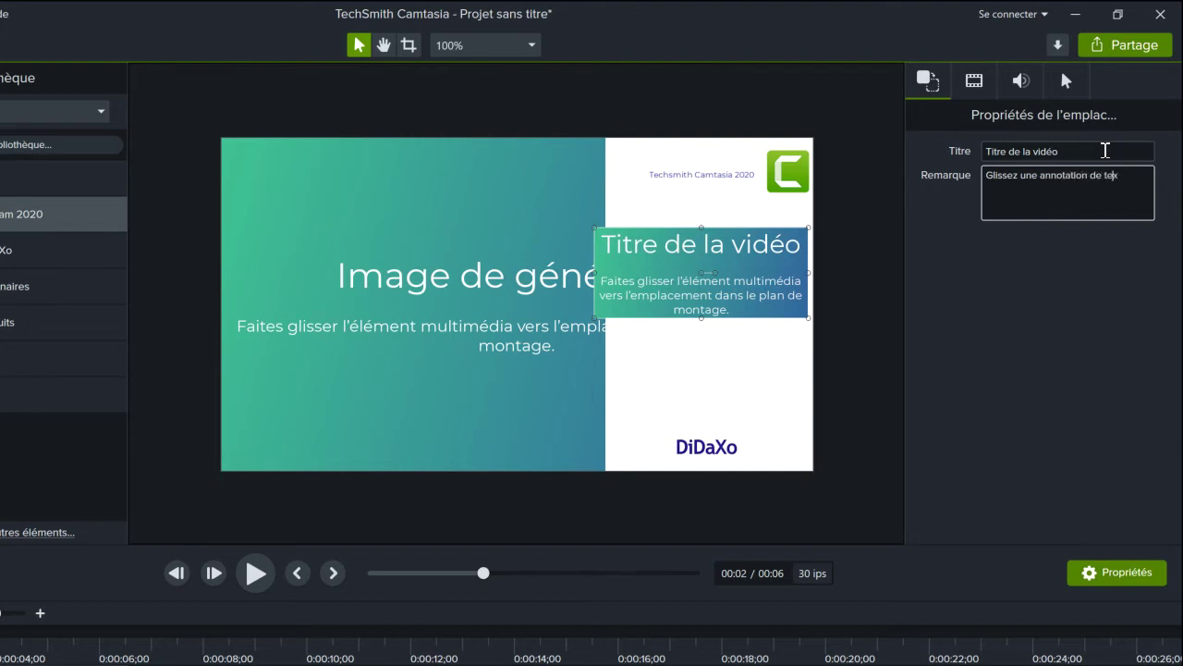
type("r le titre de la vidéo")
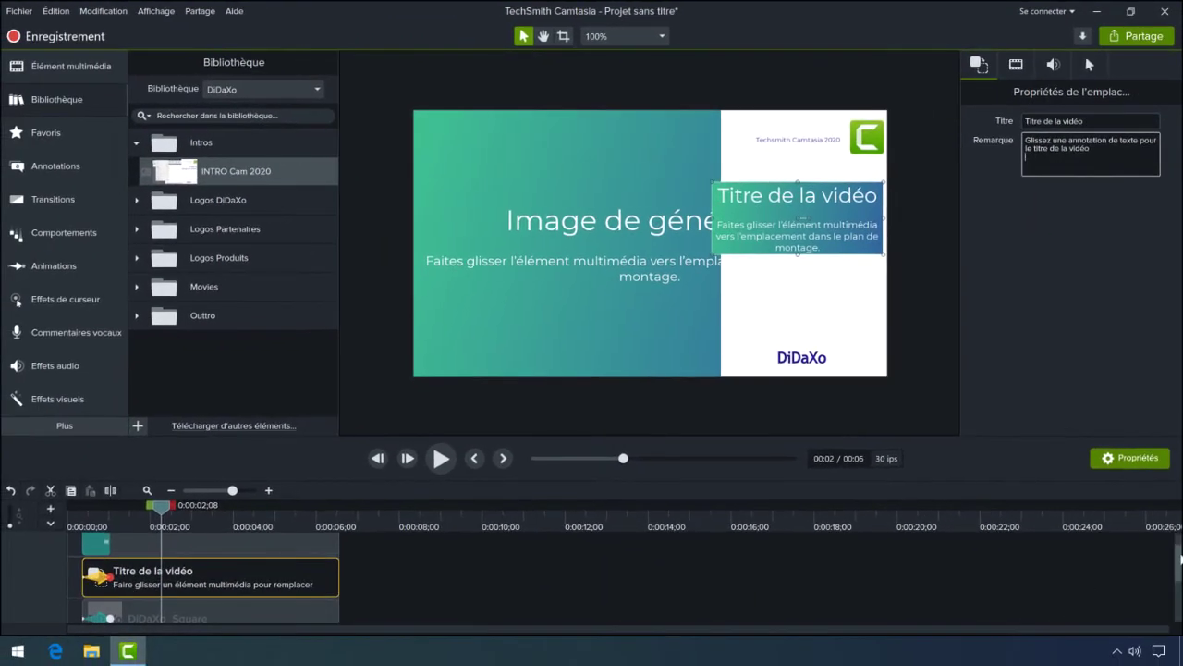
- Collapse the INTRO Cam 2020 group and move it up to Piste 2, keeping it at the timeline's start
scroll(1179, 564, "up", 1)
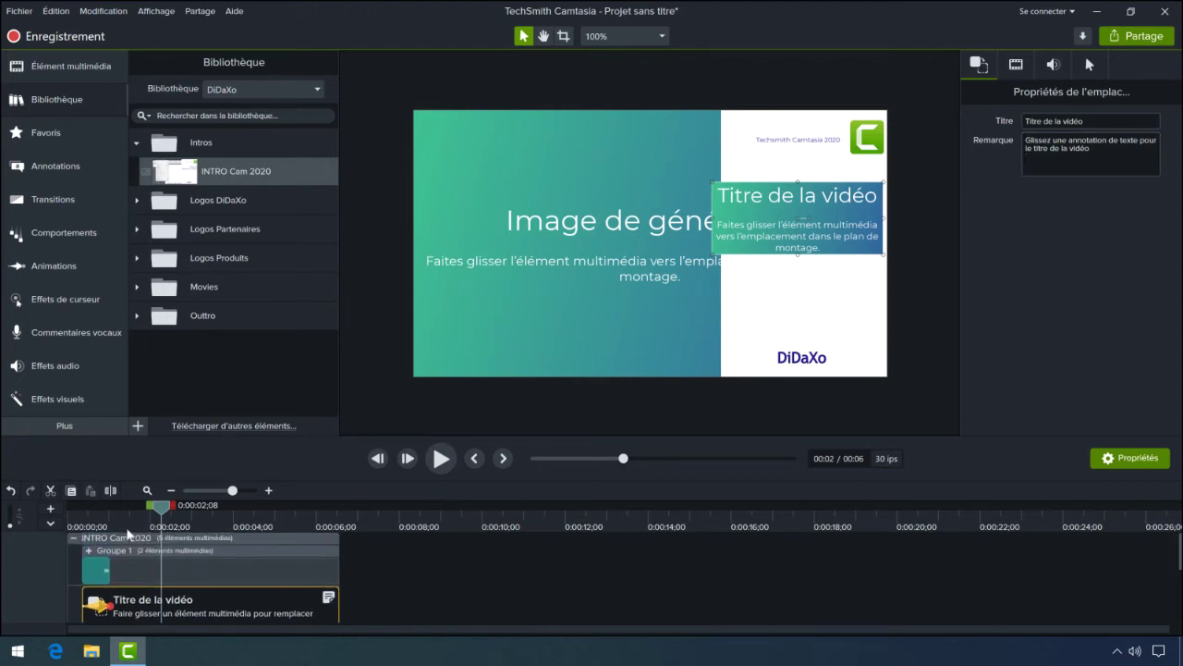
left_click(73, 538)
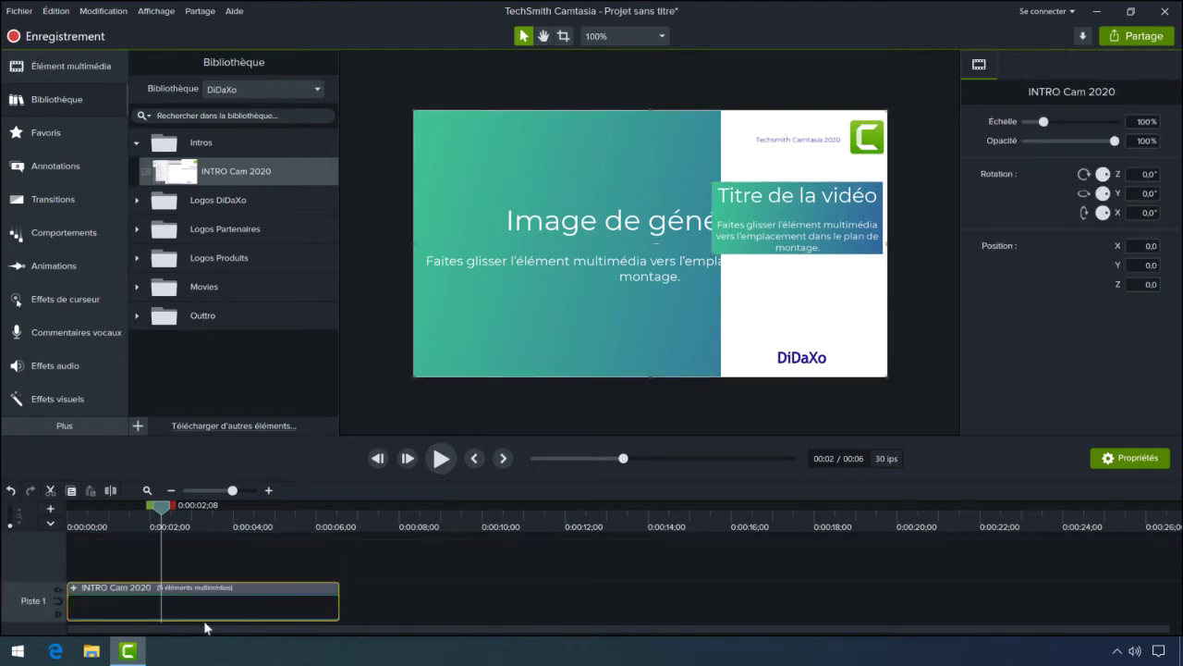
left_click_drag(90, 610, 88, 579)
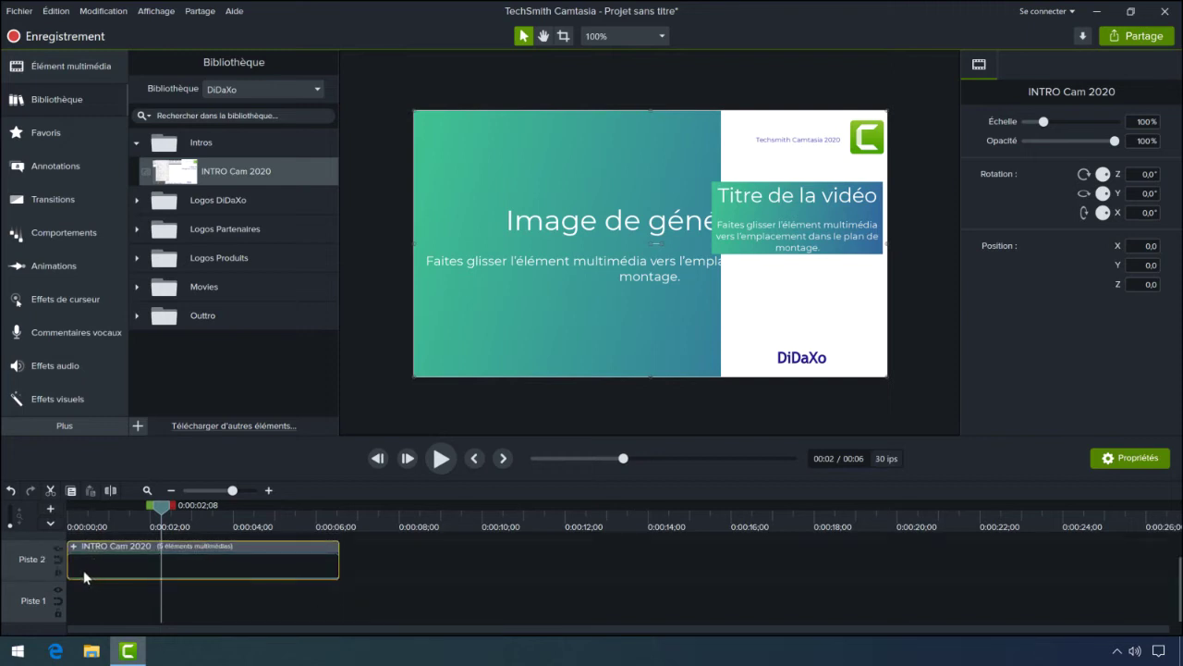
- Add a new placeholder at the start of the timeline and place it on Piste 1 beneath the intro group
left_click_drag(161, 506, 70, 511)
left_click(84, 609)
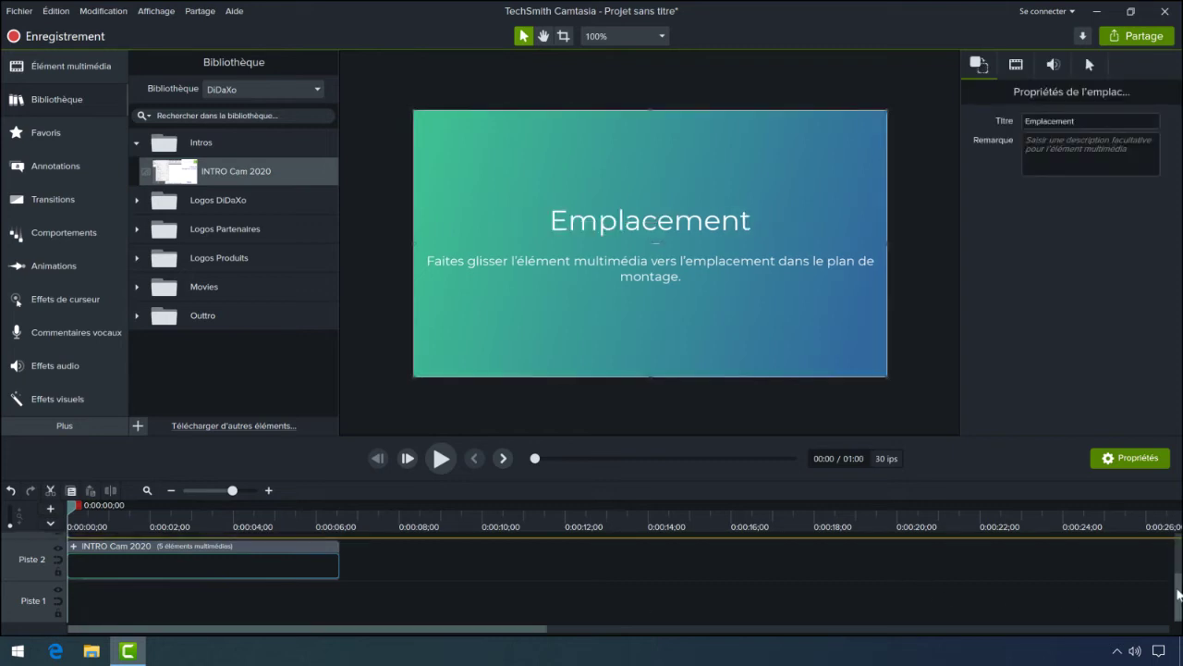
scroll(1178, 591, "up", 1)
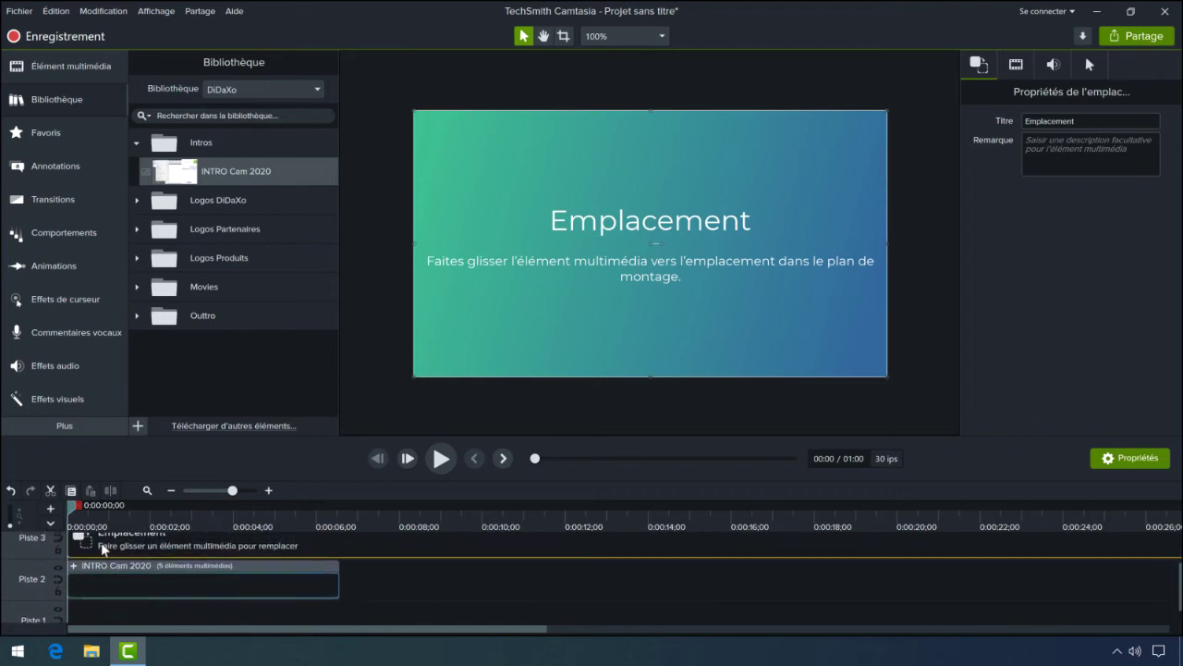
left_click_drag(150, 543, 147, 625)
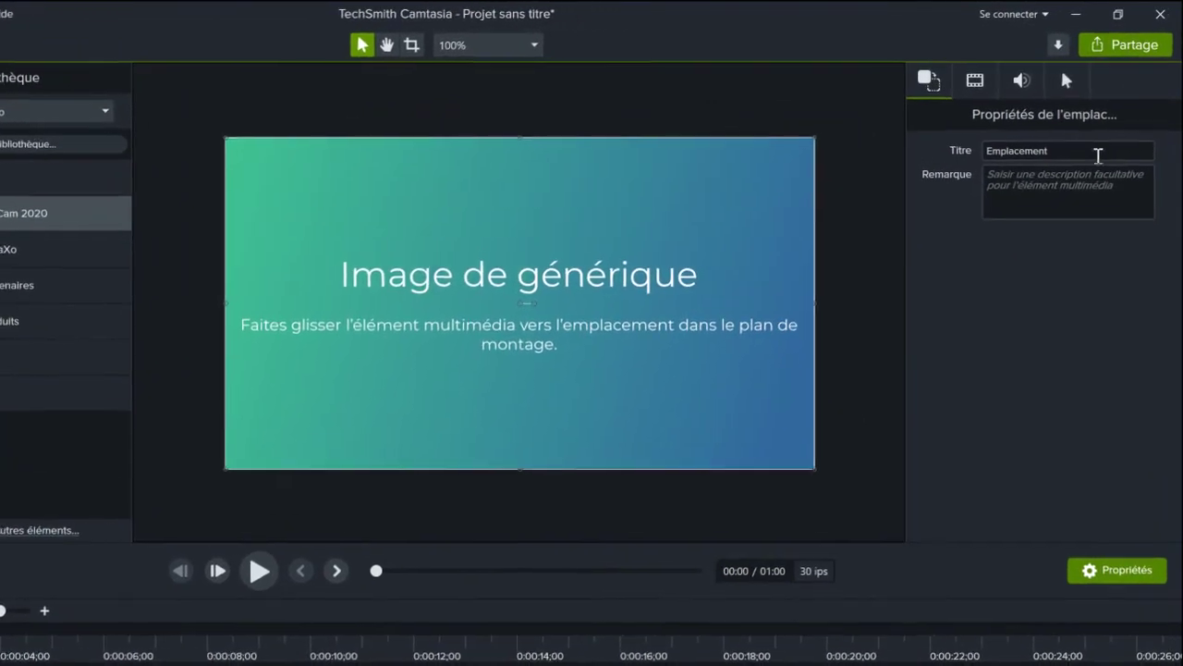
- Title the Piste 1 placeholder "Capture d'écran" and enter the remark "Glissez la capture d'écran qui représente le coeur de cette vidéo"
double_click(1111, 120)
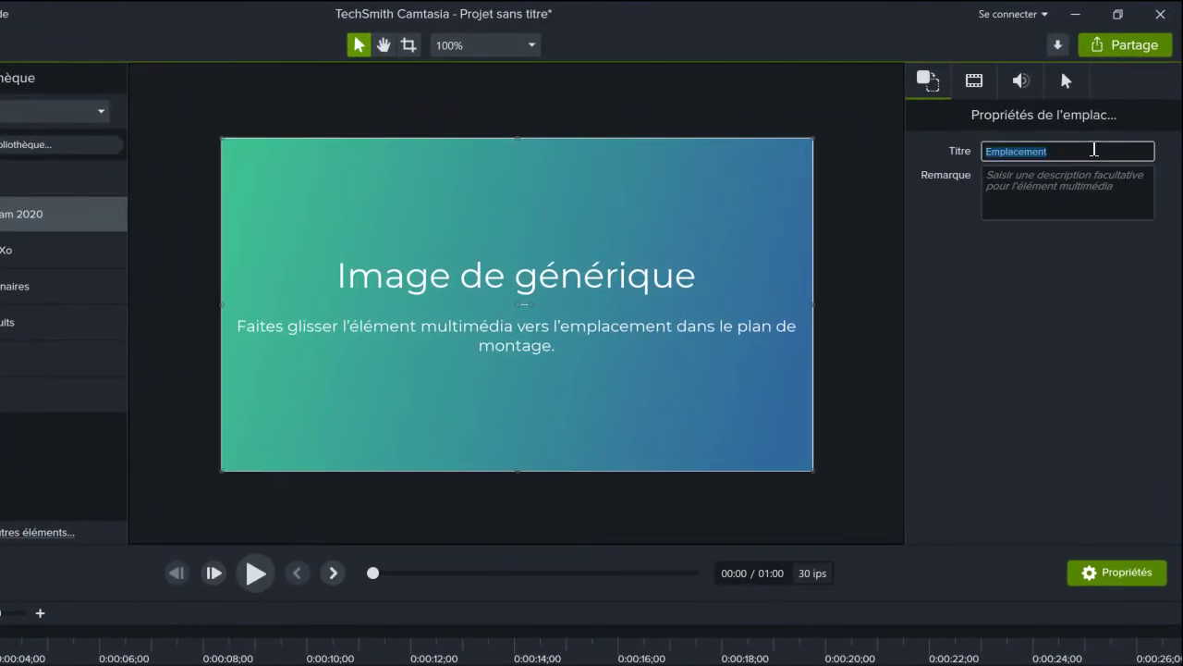
type("Capture d'écran")
key("Tab")
type("G")
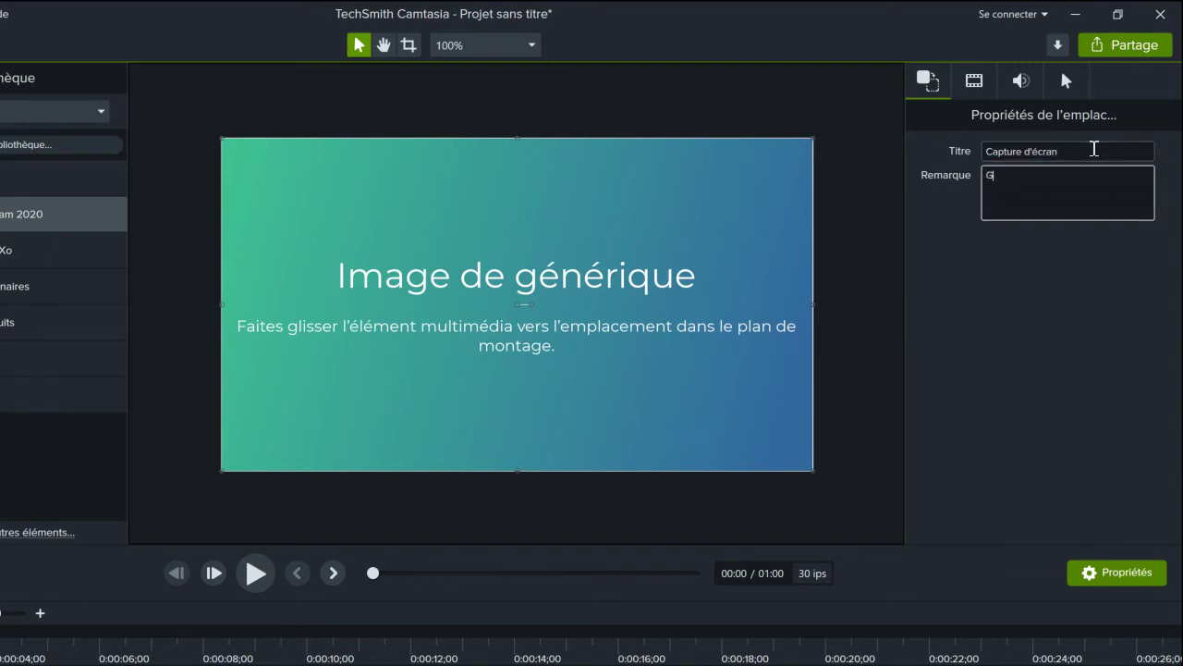
type("lissez la capture d'écran qui représe")
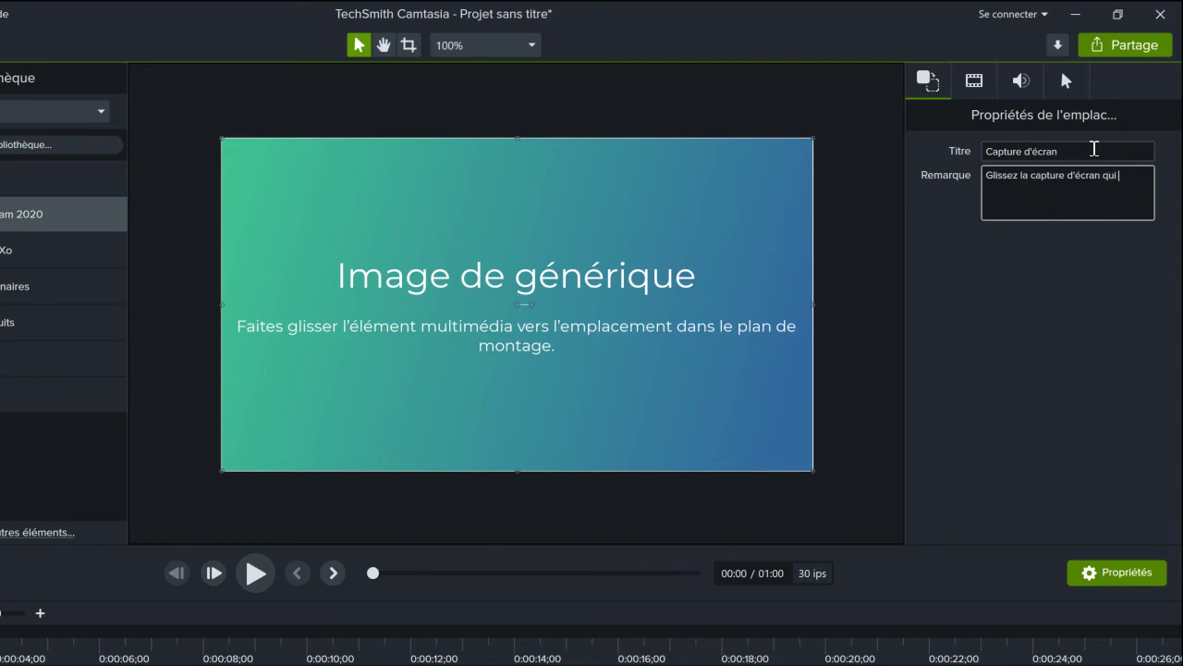
type("nte le coeur de cette vidéo")
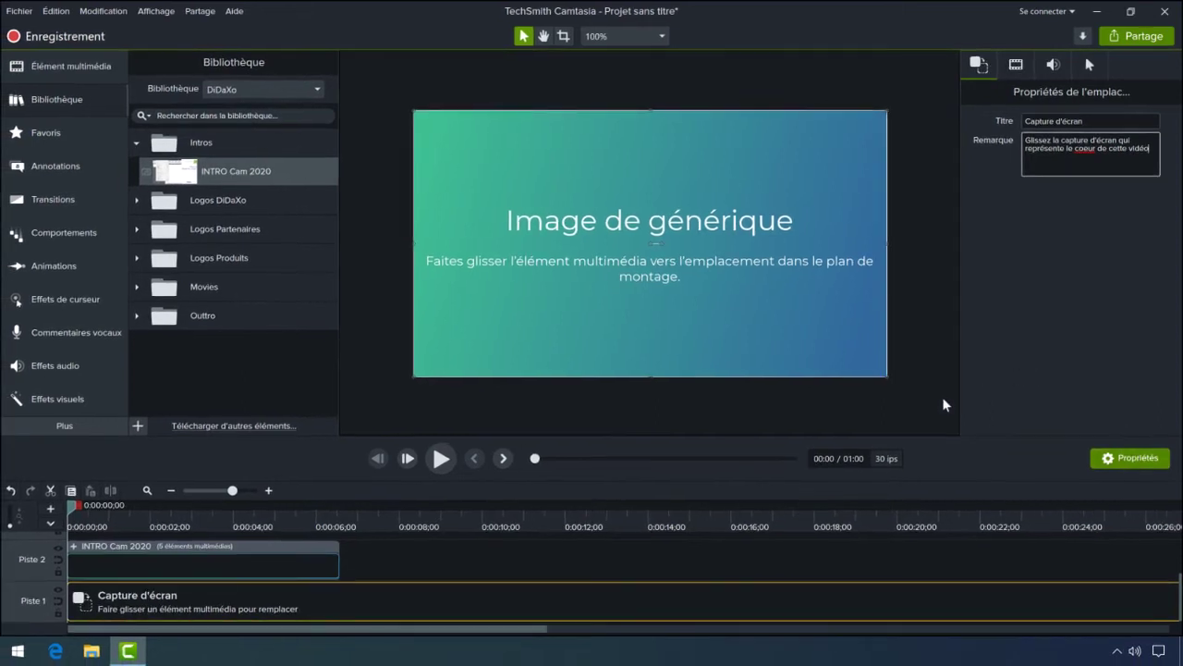
left_click(886, 488)
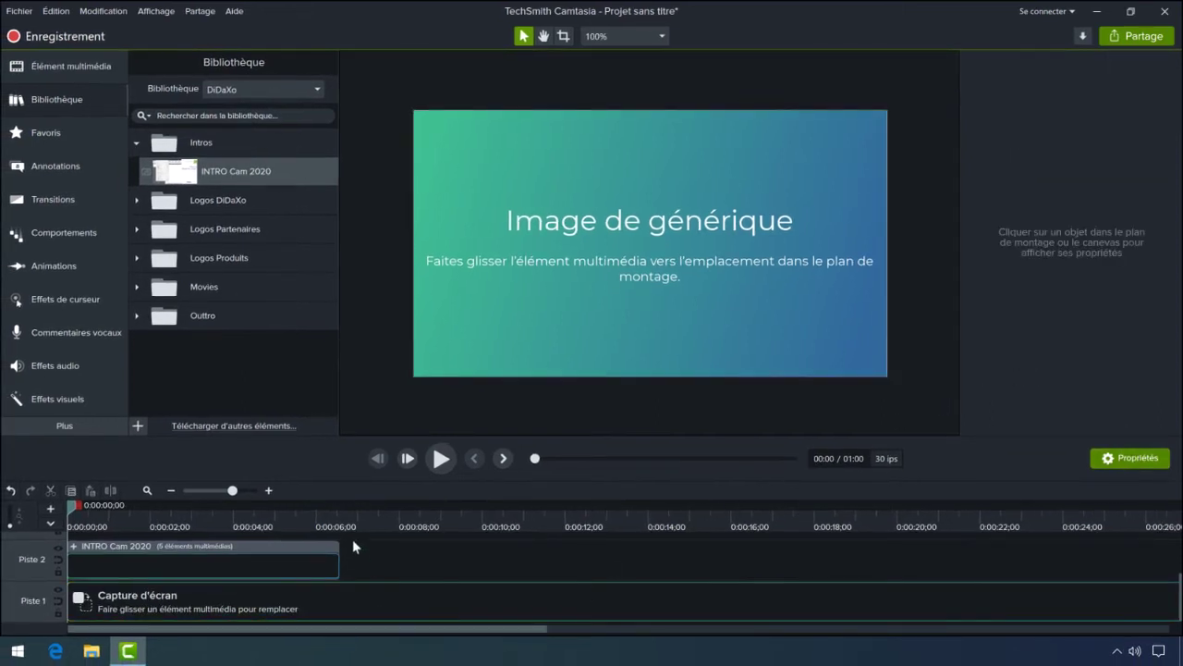
- Add the outTro_DiDaXo clip from the library's Outtro folder right after the Capture d'écran placeholder on Piste 1 and preview it
left_click(171, 490)
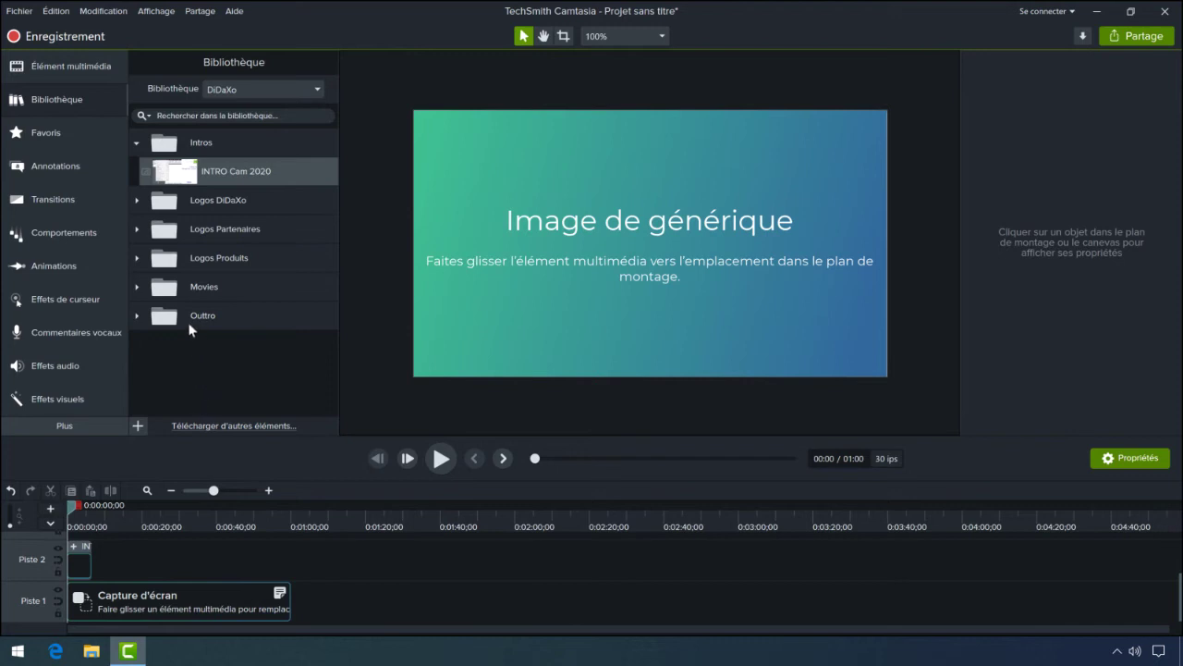
left_click(139, 316)
left_click(138, 318)
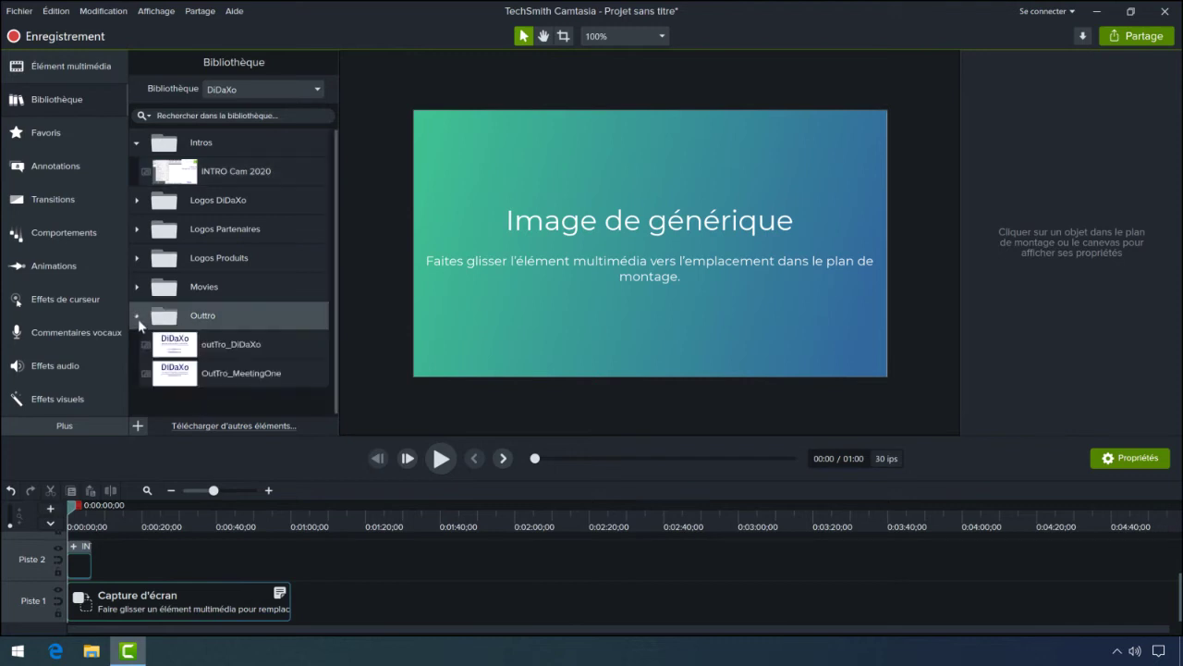
left_click(216, 348)
left_click_drag(213, 351, 301, 618)
left_click(293, 522)
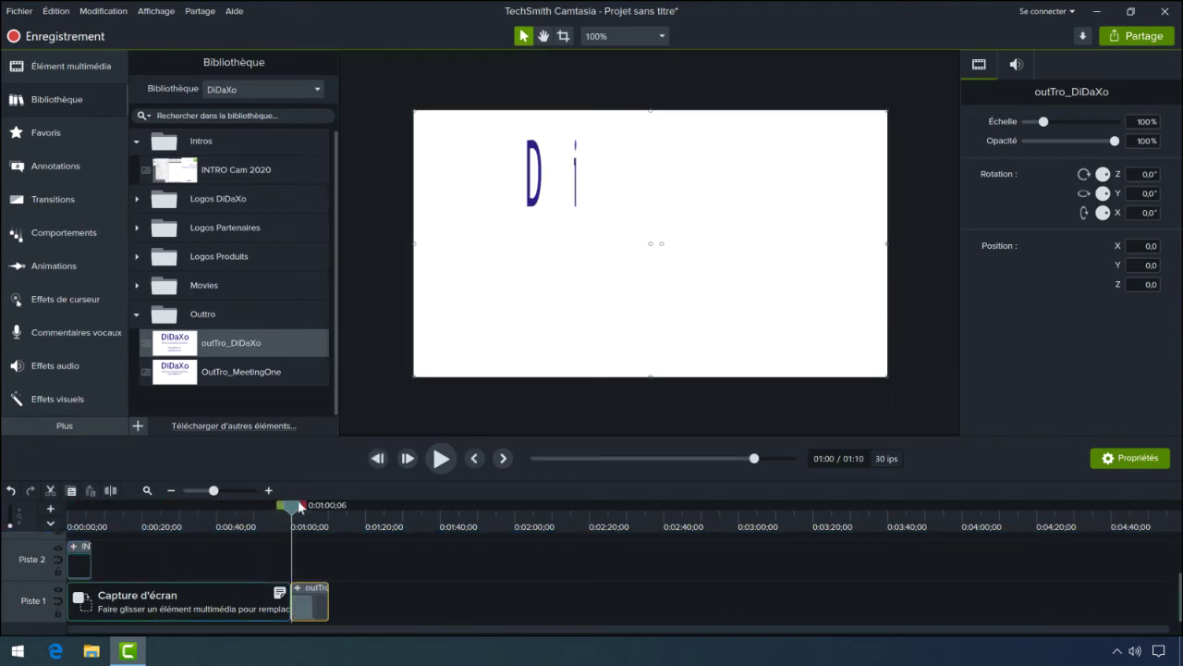
mouse_move(300, 507)
left_mouse_down()
mouse_move(319, 506)
mouse_move(287, 512)
mouse_move(310, 507)
left_mouse_up()
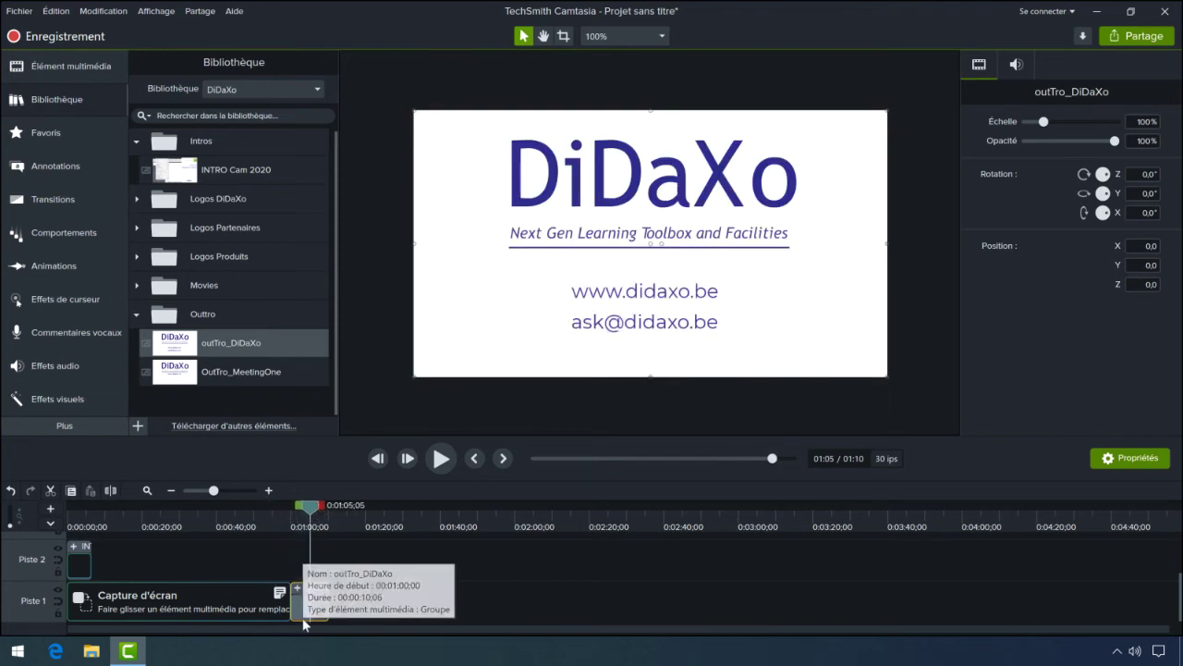
- Apply the Fondu transition between the Capture d'écran placeholder and the outTro_DiDaXo clip
left_click(61, 196)
left_click_drag(298, 356, 293, 603)
left_click_drag(309, 505, 287, 500)
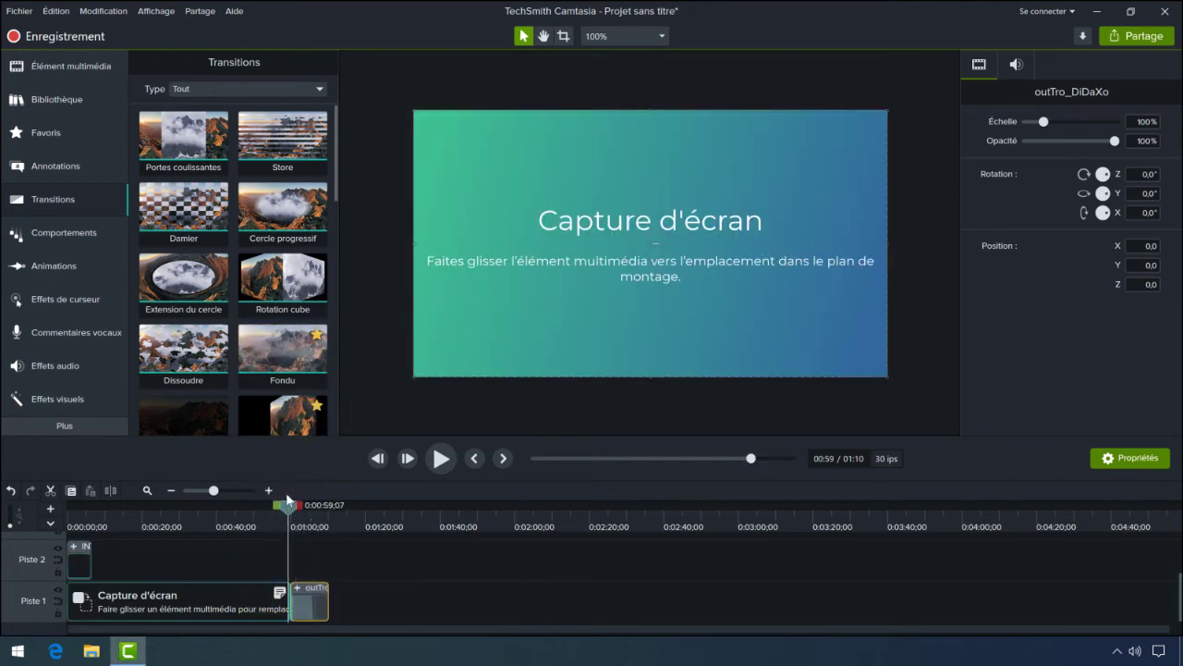
- Shorten the Fondu transition before the outTro_DiDaXo clip to about 18 frames
left_click(268, 490)
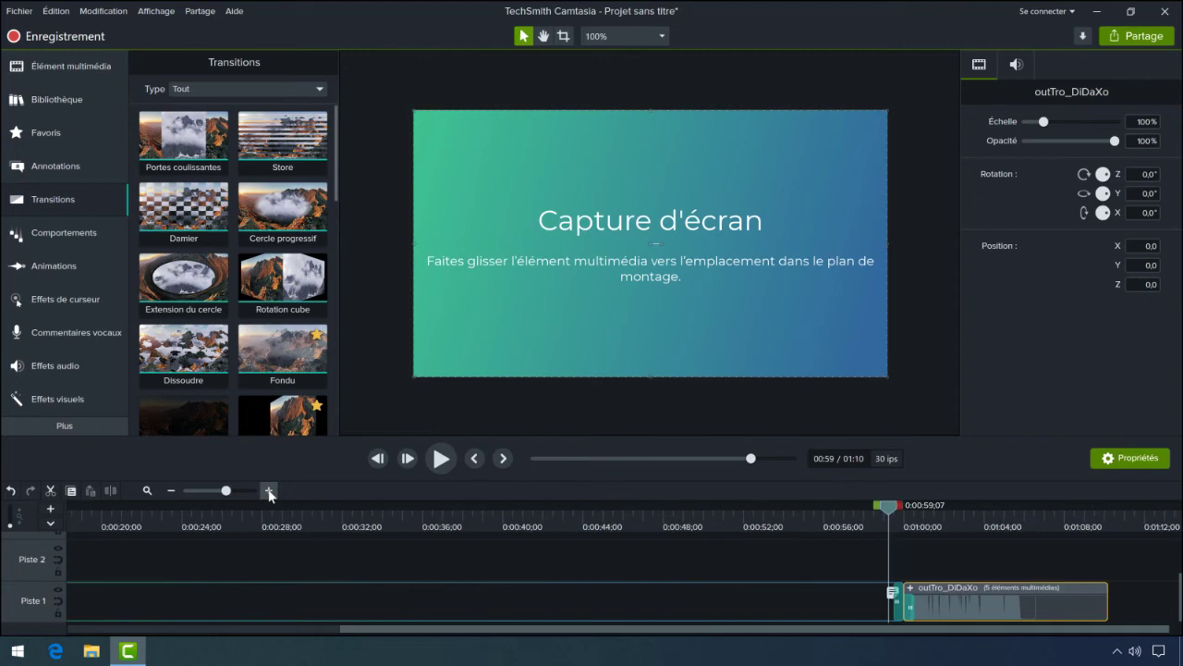
left_click(897, 606)
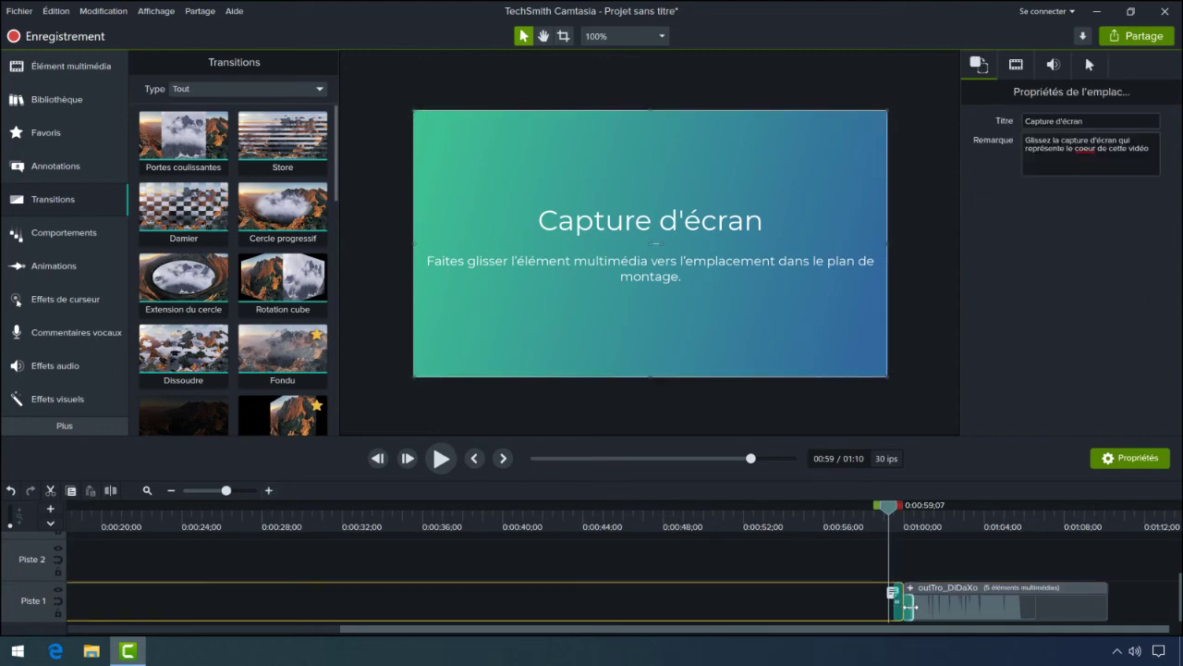
left_click(911, 607)
left_click(895, 603)
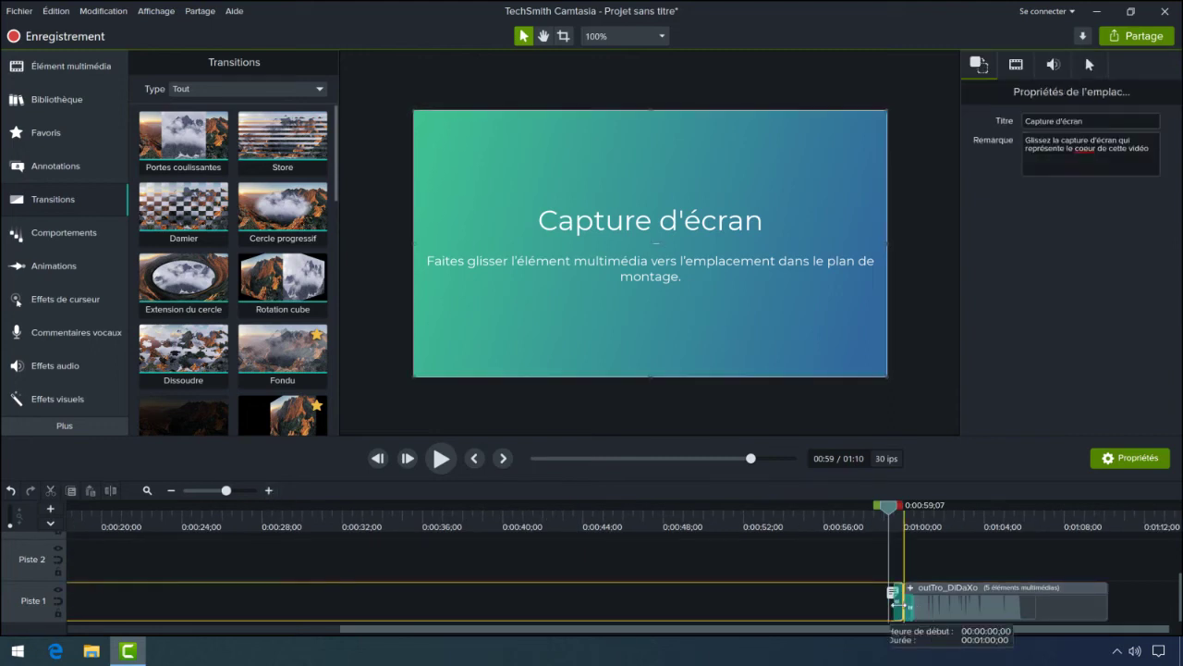
left_click(269, 491)
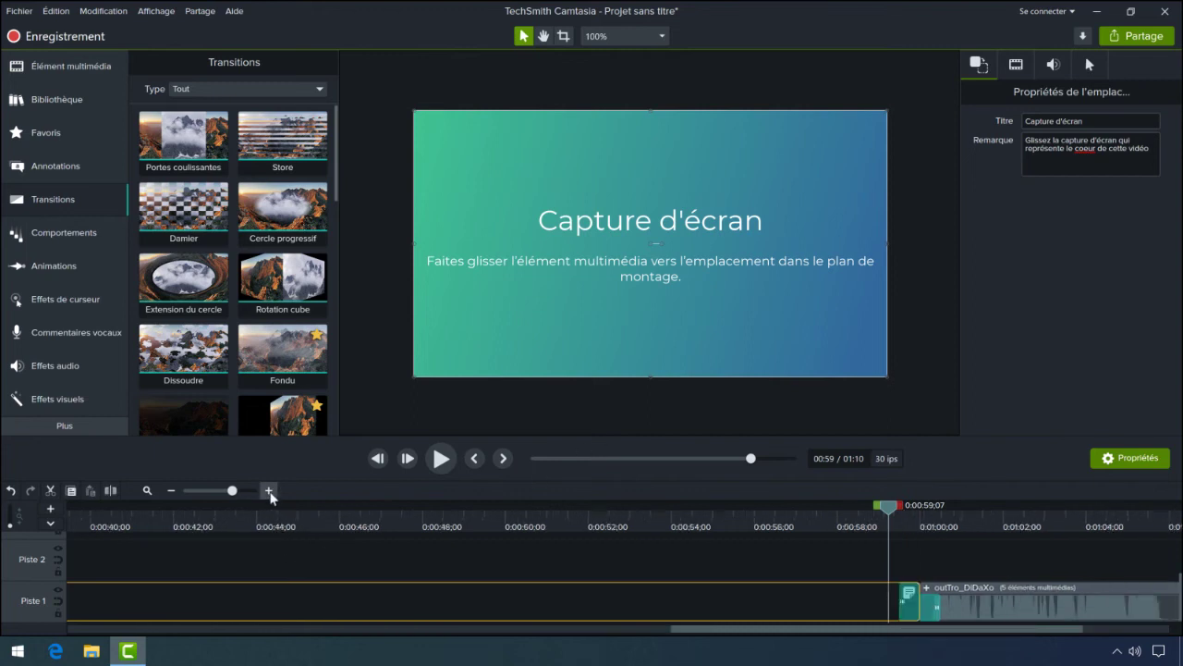
left_click(269, 491)
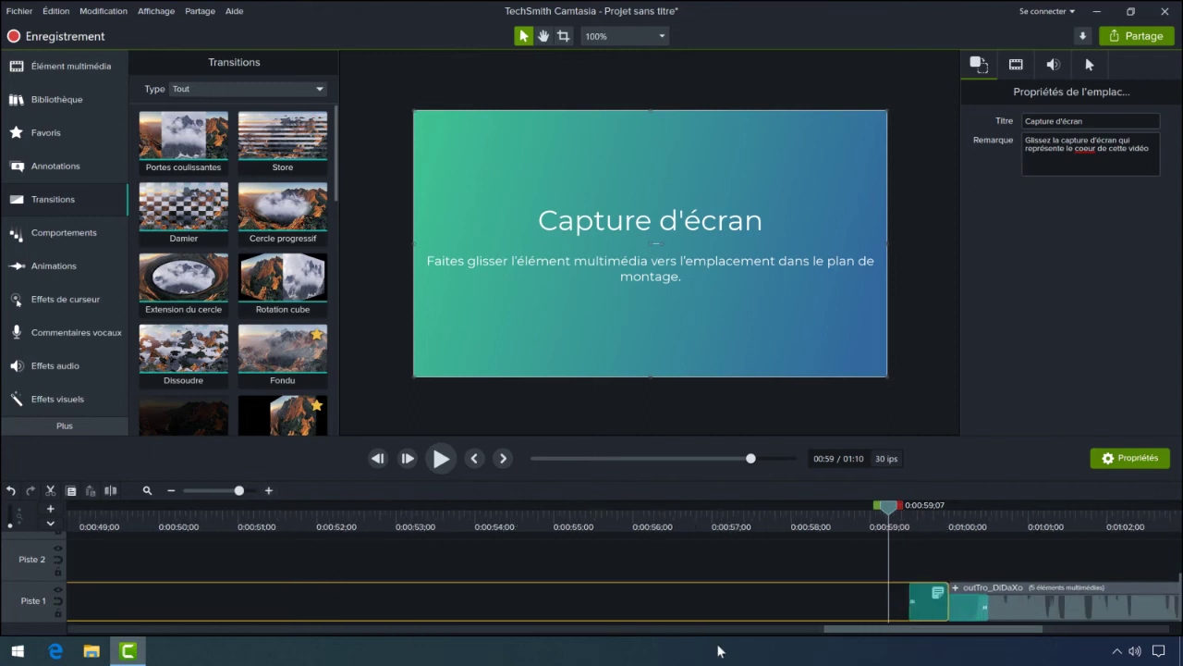
left_click(916, 605)
left_click_drag(914, 599, 930, 599)
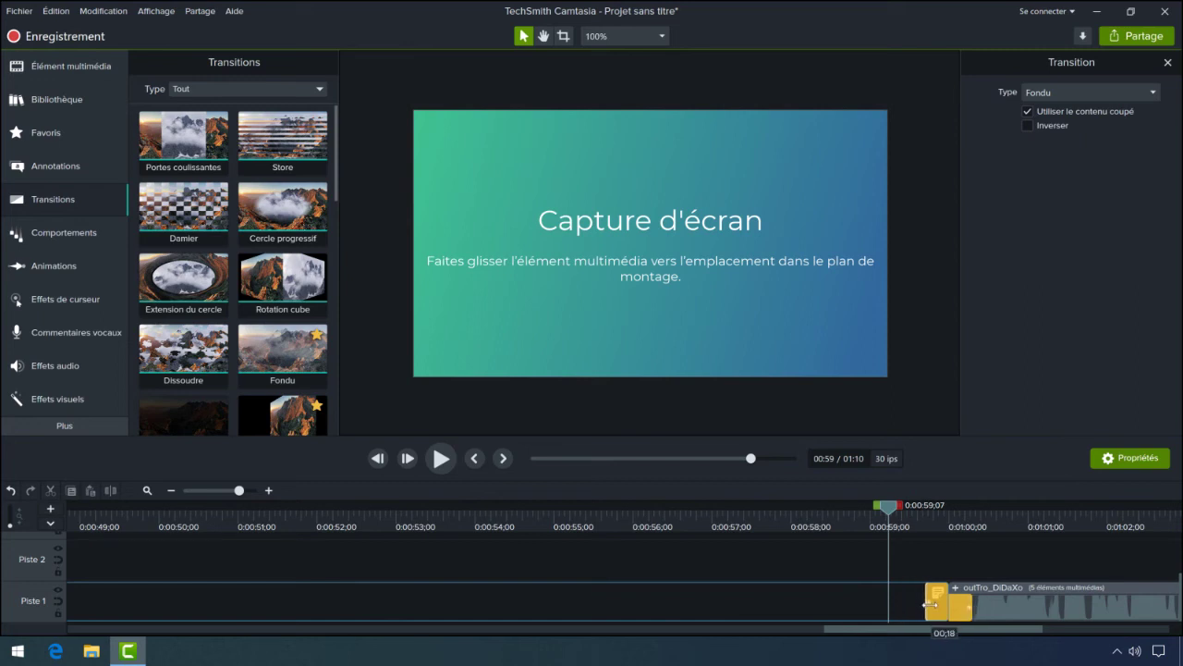
- Save the project as a template named "DiDaXo Academy"
left_click(170, 491)
left_click(171, 491)
left_click(170, 491)
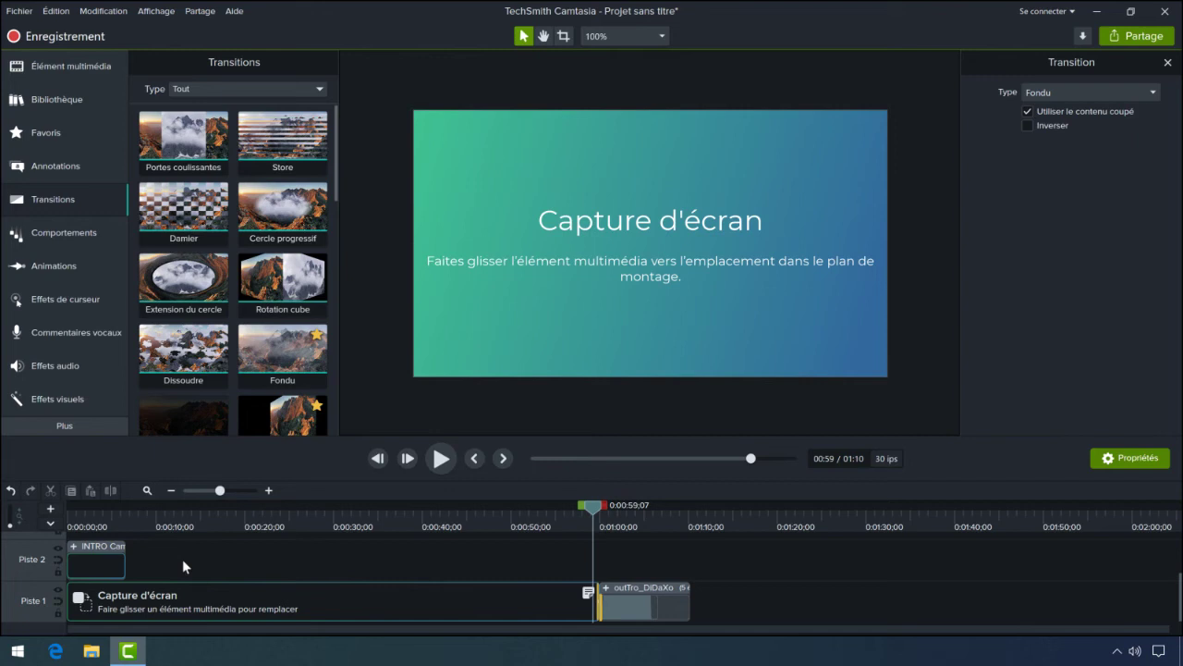
left_click(135, 514)
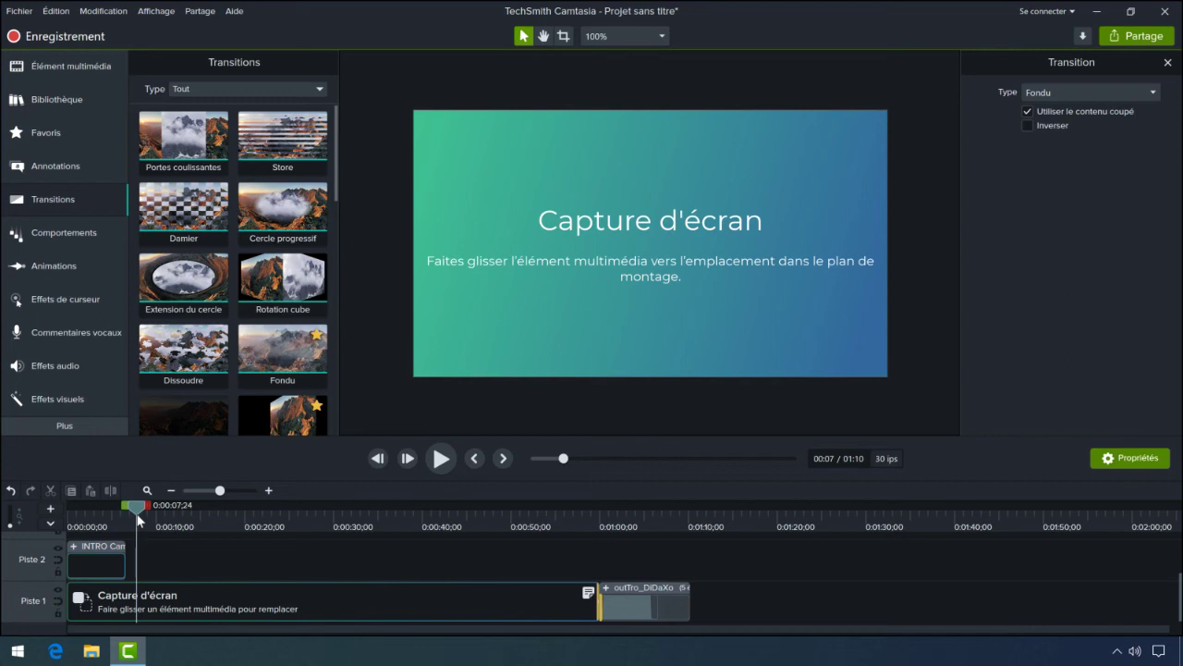
left_click(27, 13)
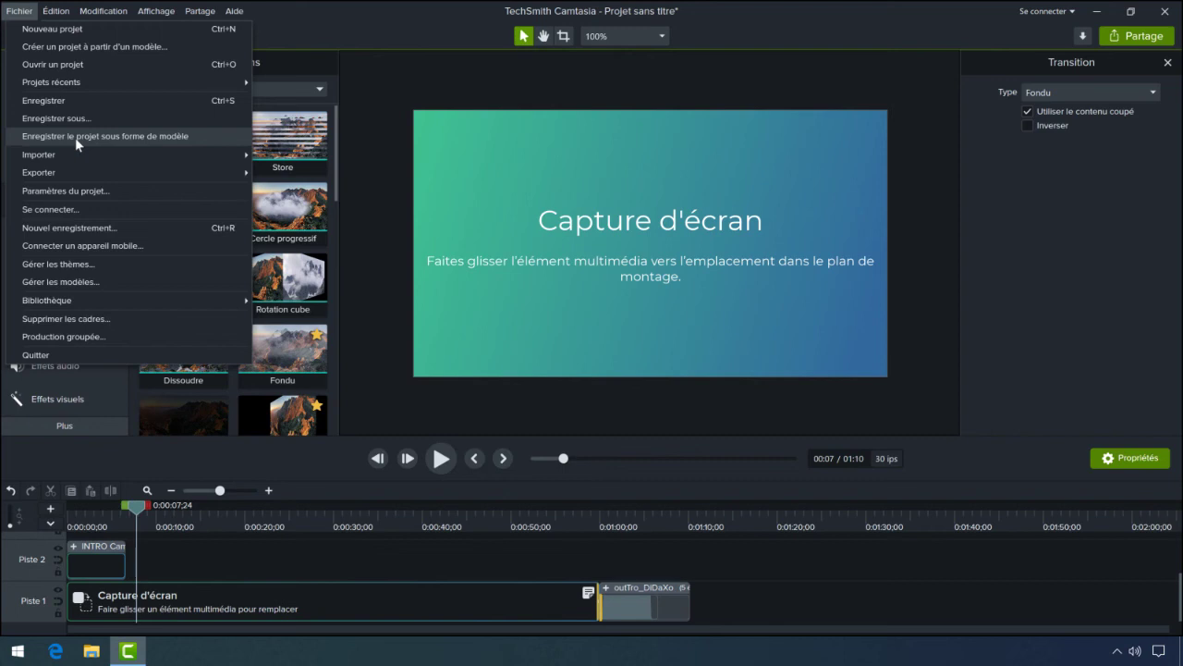
left_click(75, 137)
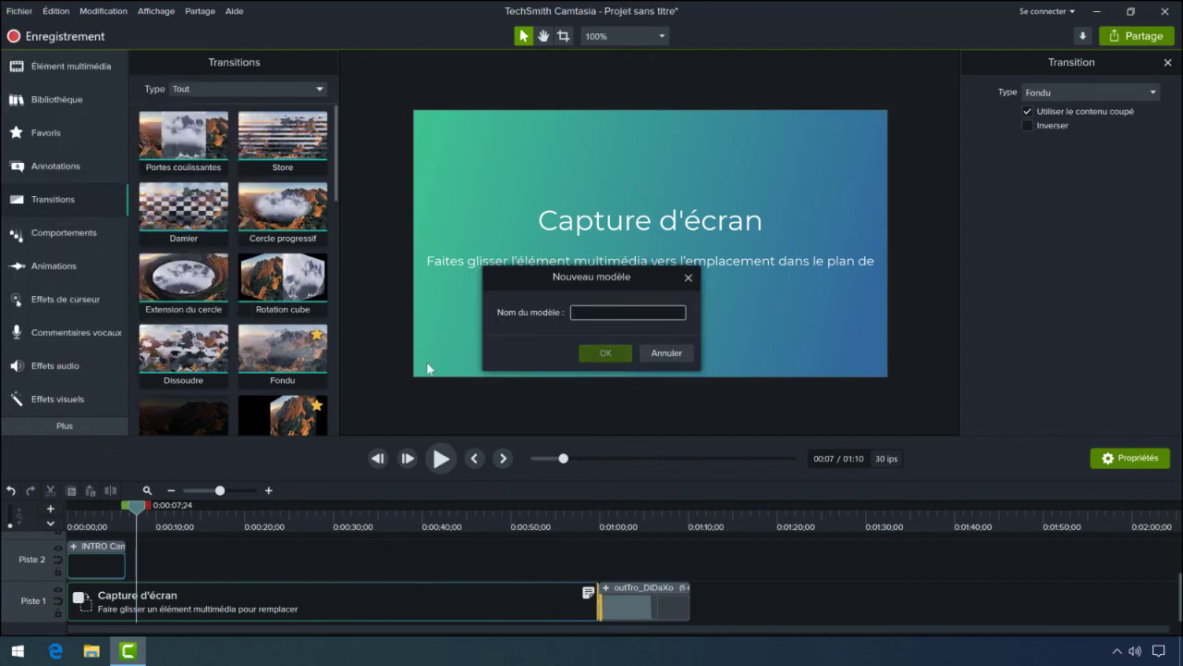
type("DiDa")
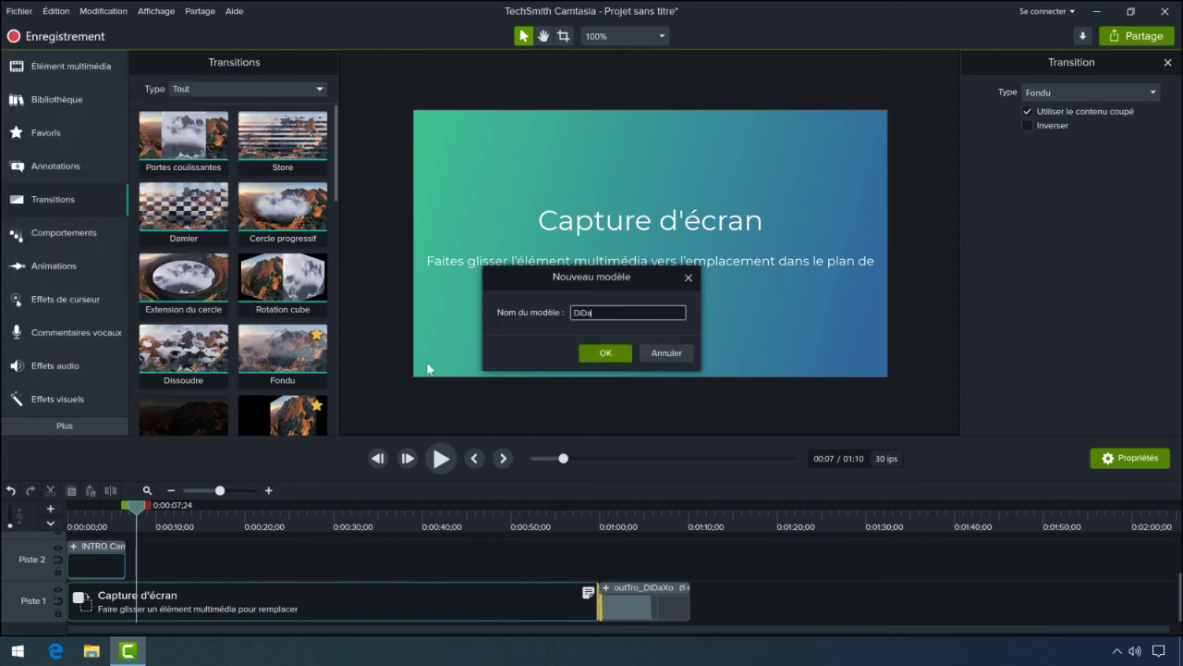
type("Xo Academy")
left_click(620, 356)
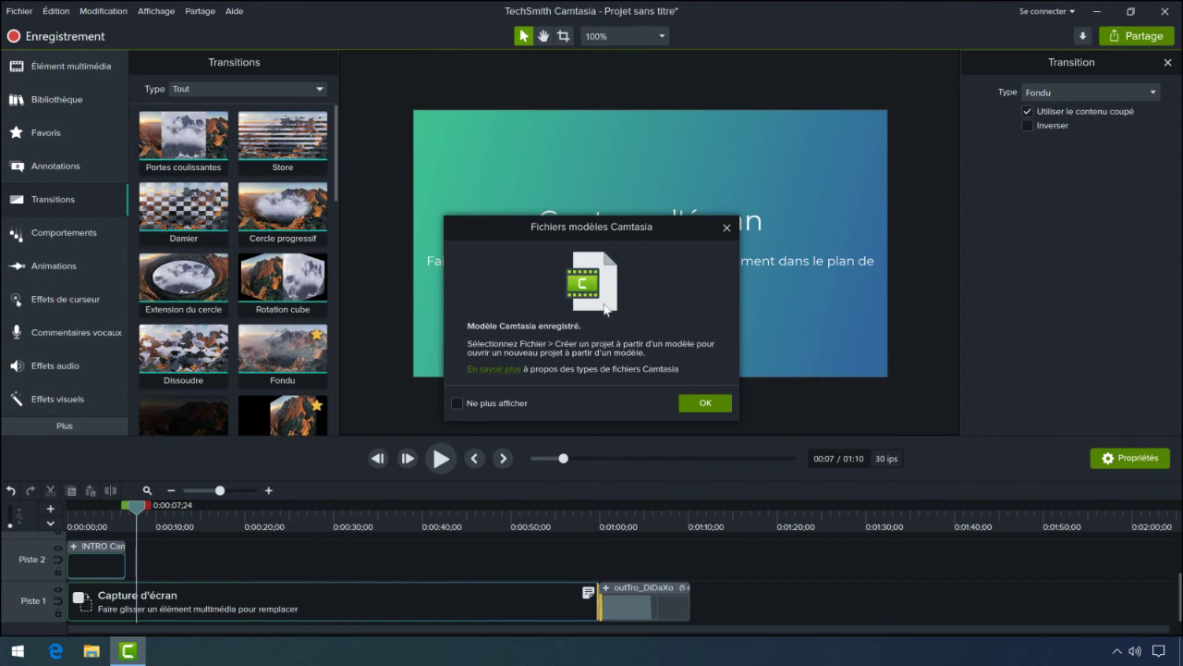
left_click(700, 404)
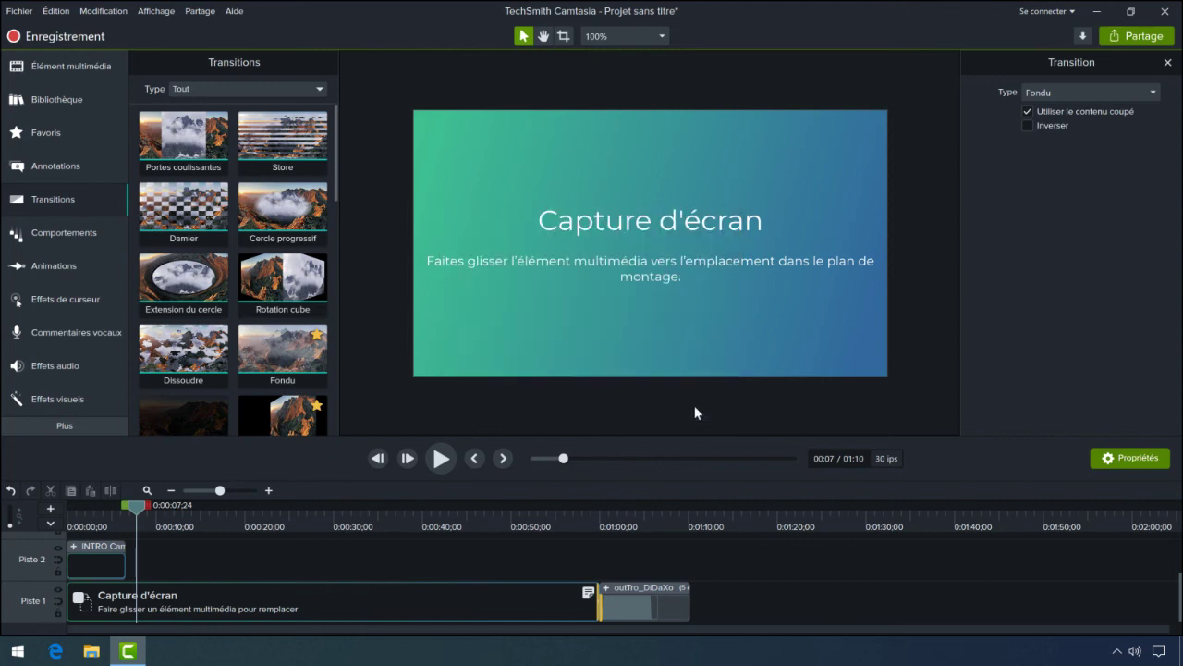
- Open the template manager, select the DiDaXo Academy template and check its delete and rename options
left_click(21, 11)
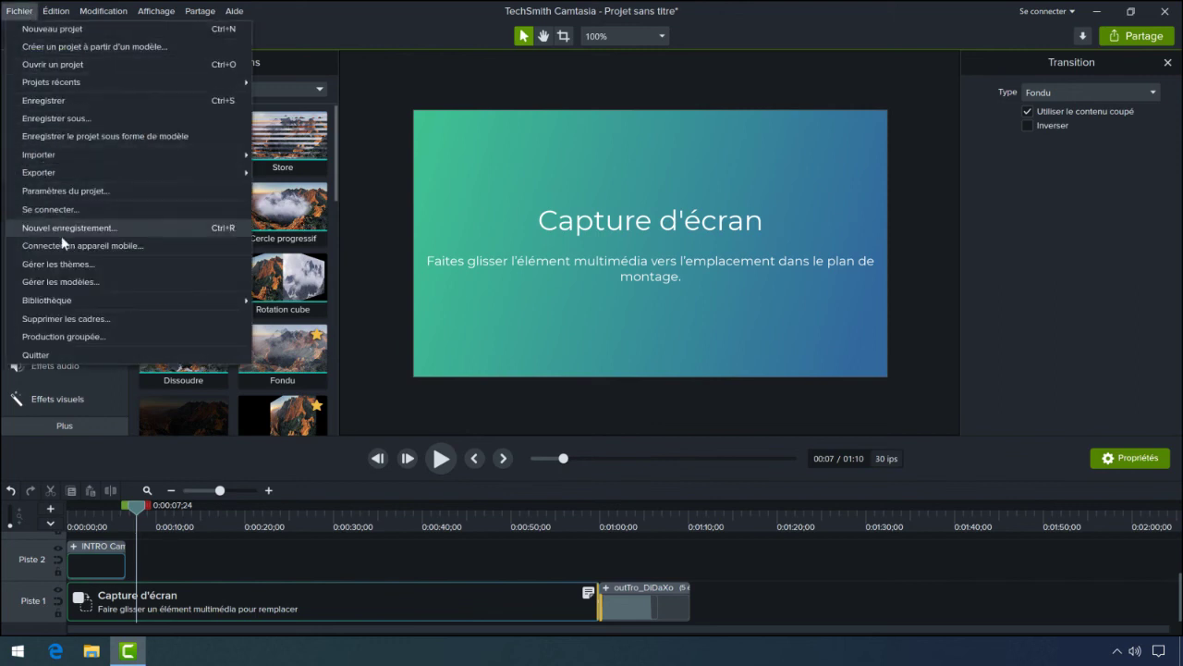
left_click(74, 285)
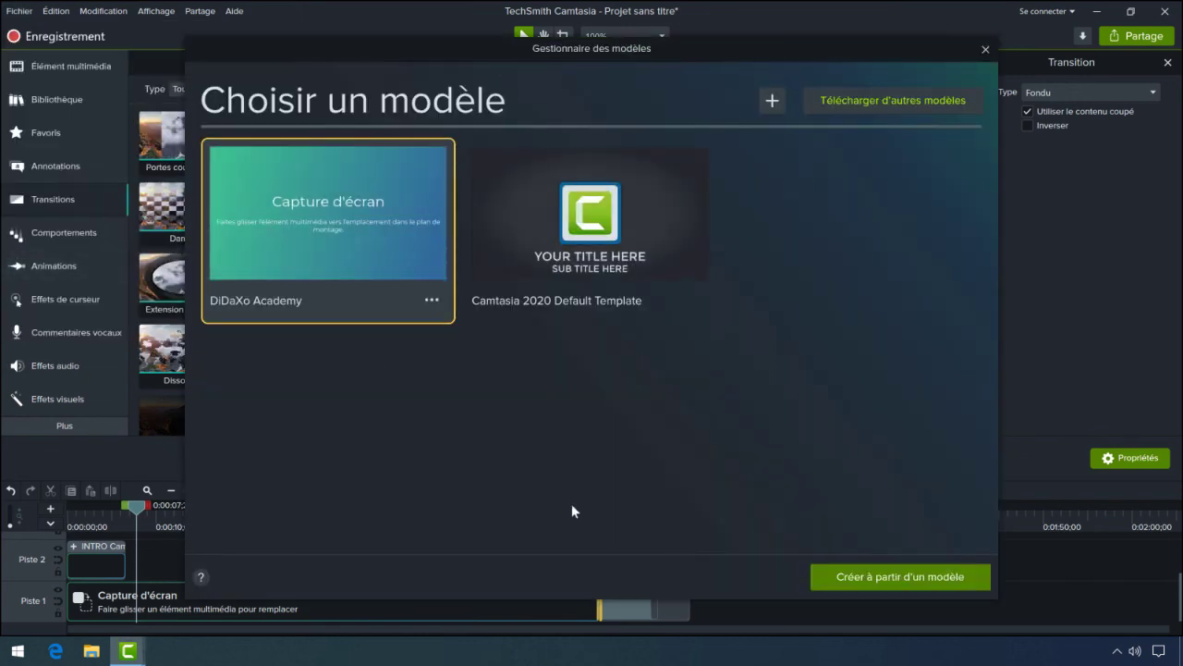
left_click(589, 242)
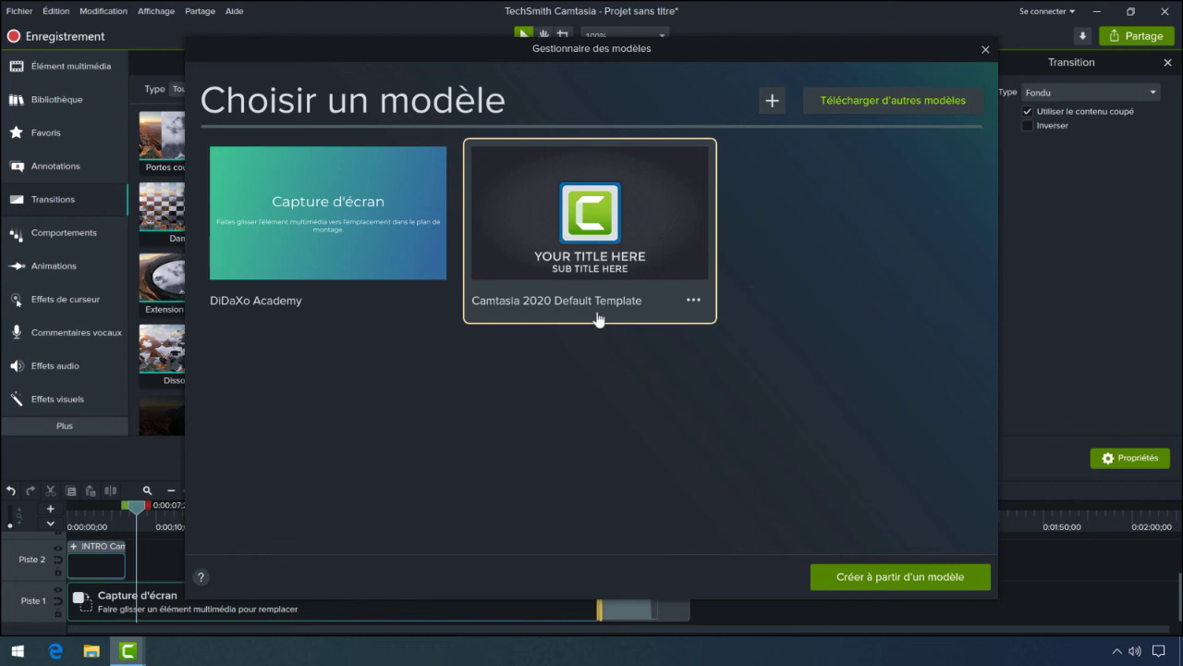
left_click(308, 202)
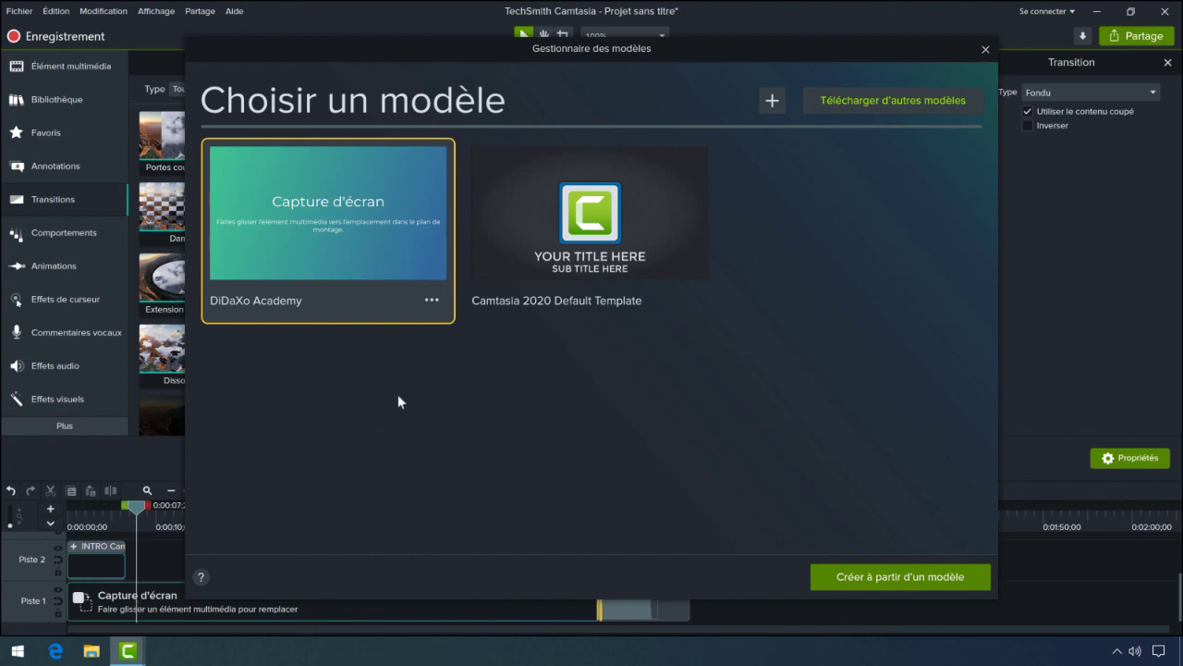
left_click(433, 304)
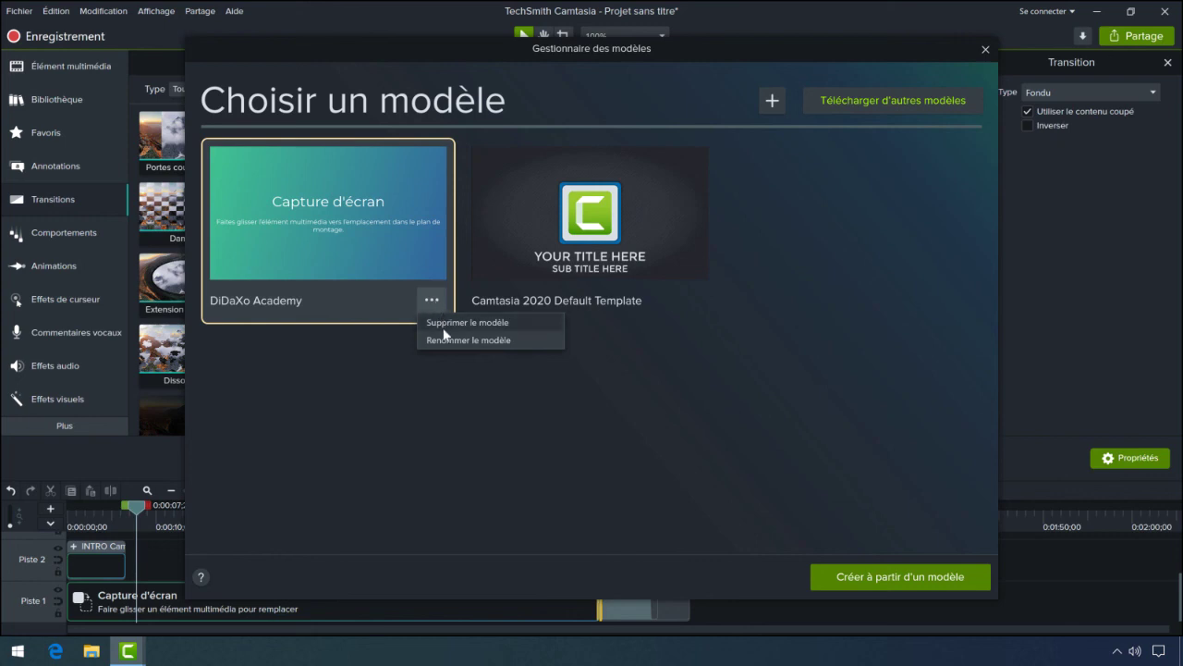
left_click(452, 425)
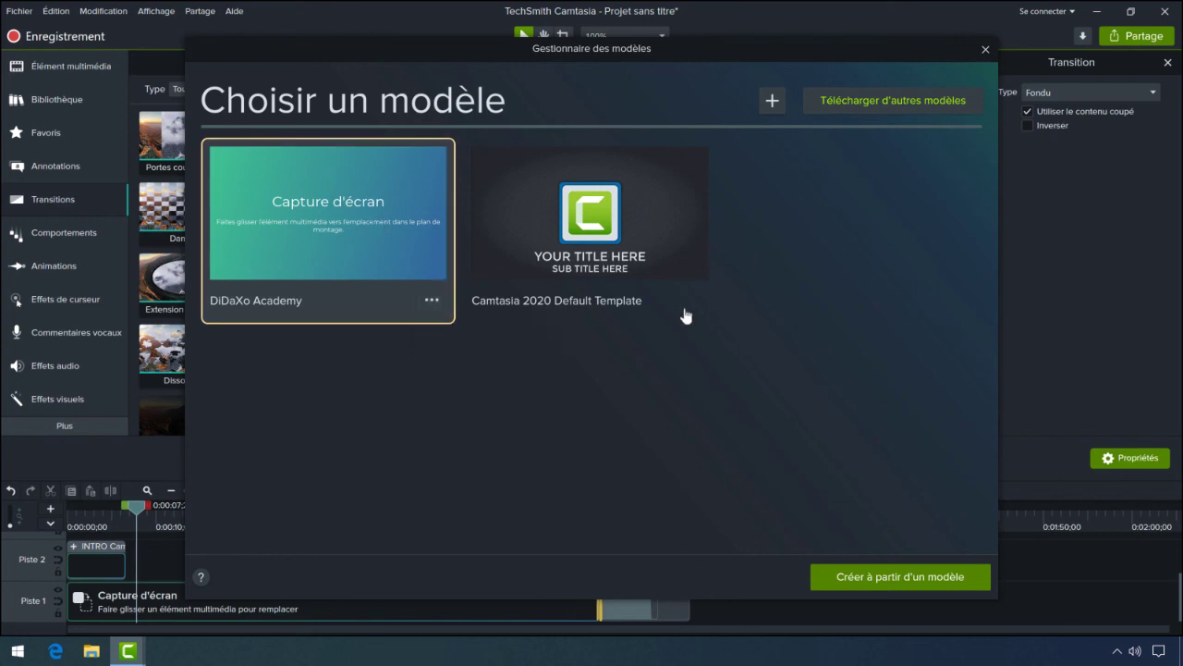
- Create a new project from the DiDaXo Academy template without saving the current project, and review its tracks and media
left_click(880, 577)
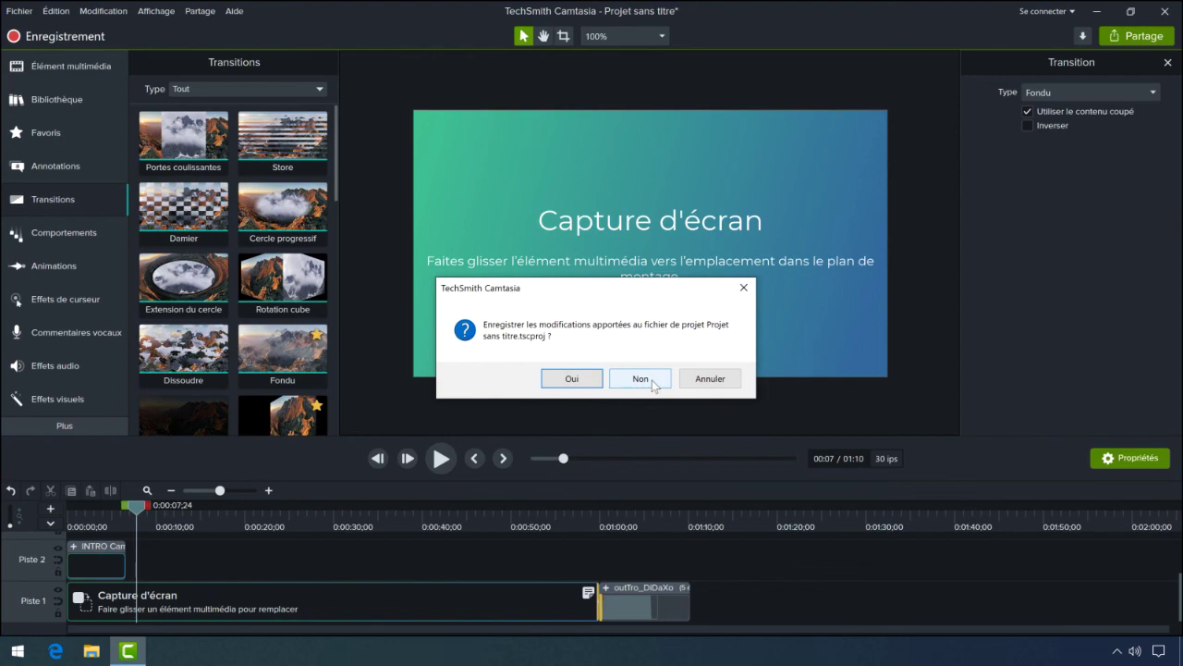
left_click(640, 379)
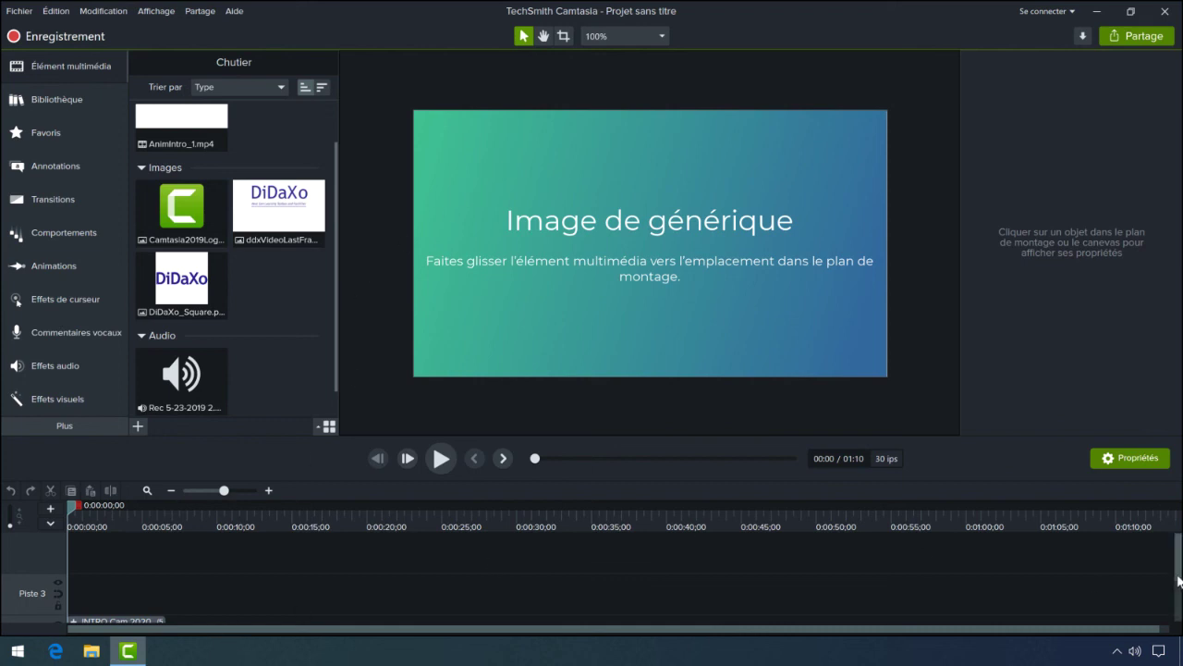
left_click_drag(1180, 564, 1180, 617)
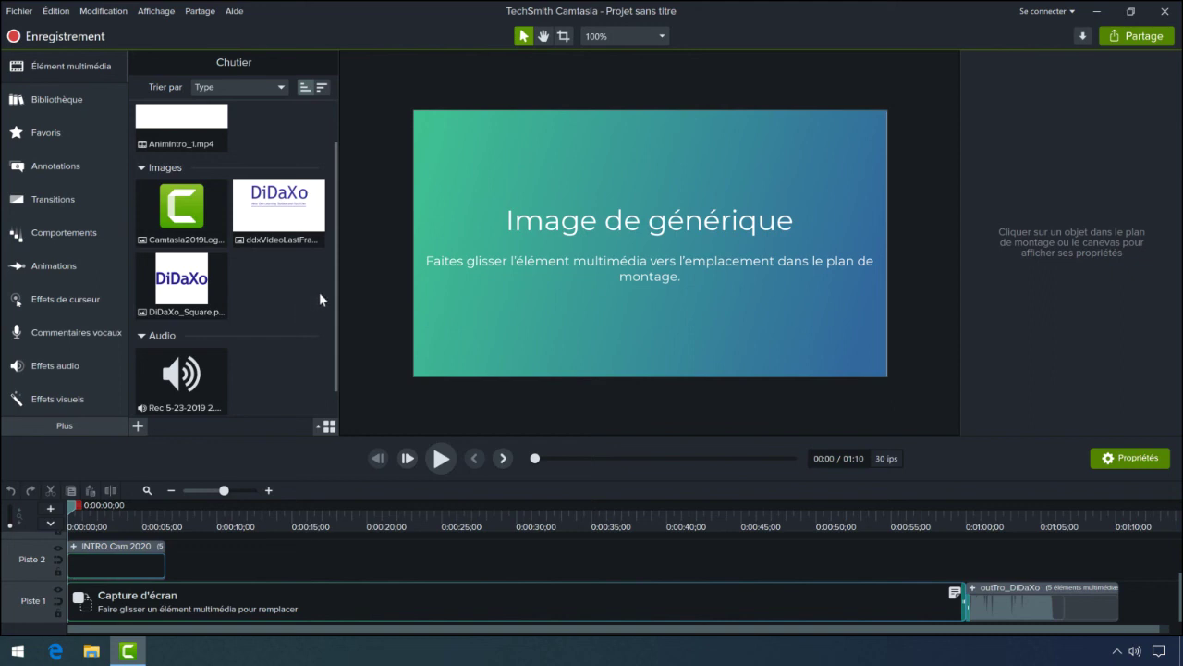
left_click_drag(336, 302, 336, 249)
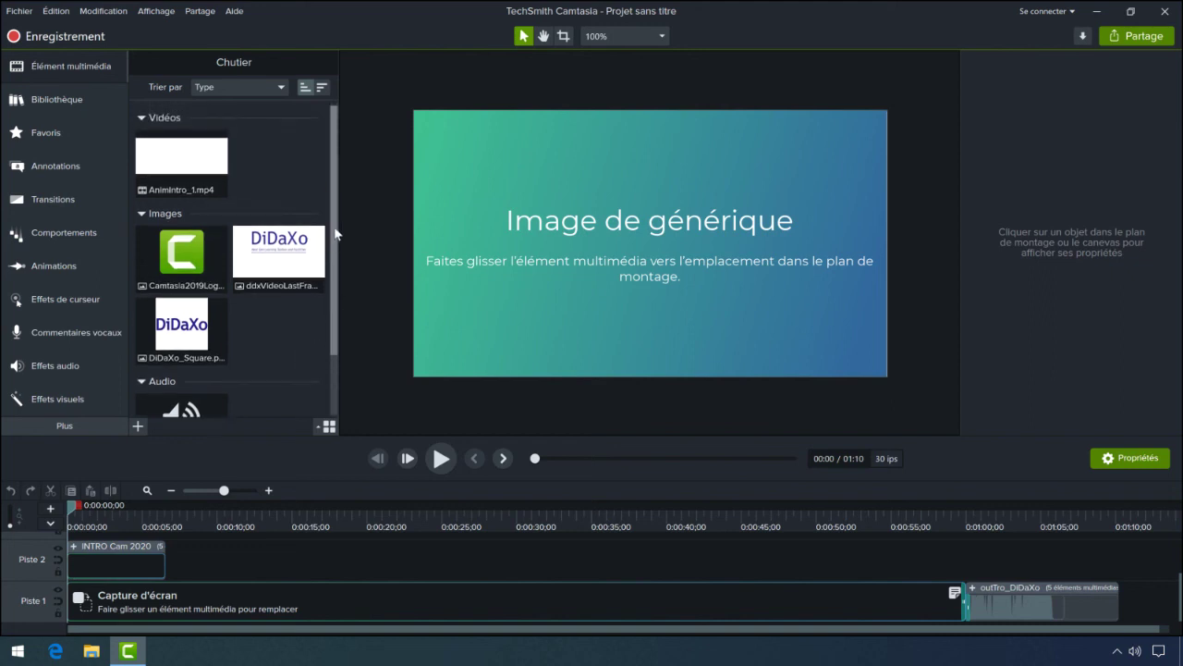